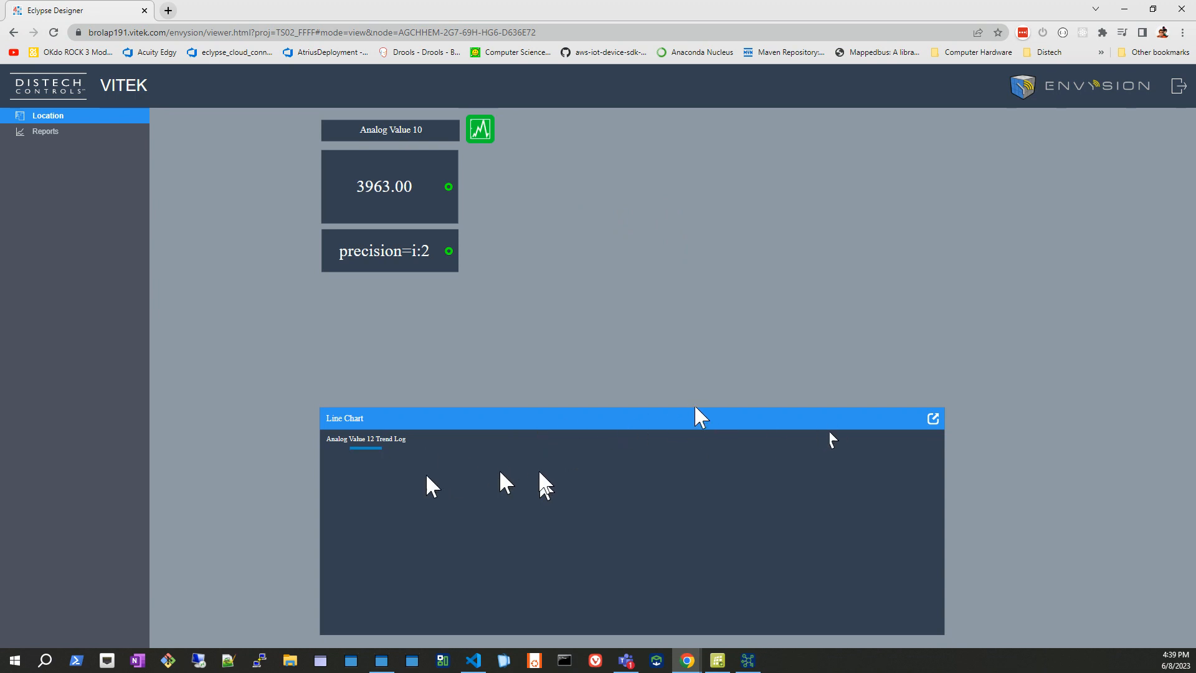
View the public report "test 1" and return to the Location page.
left_click(43, 137)
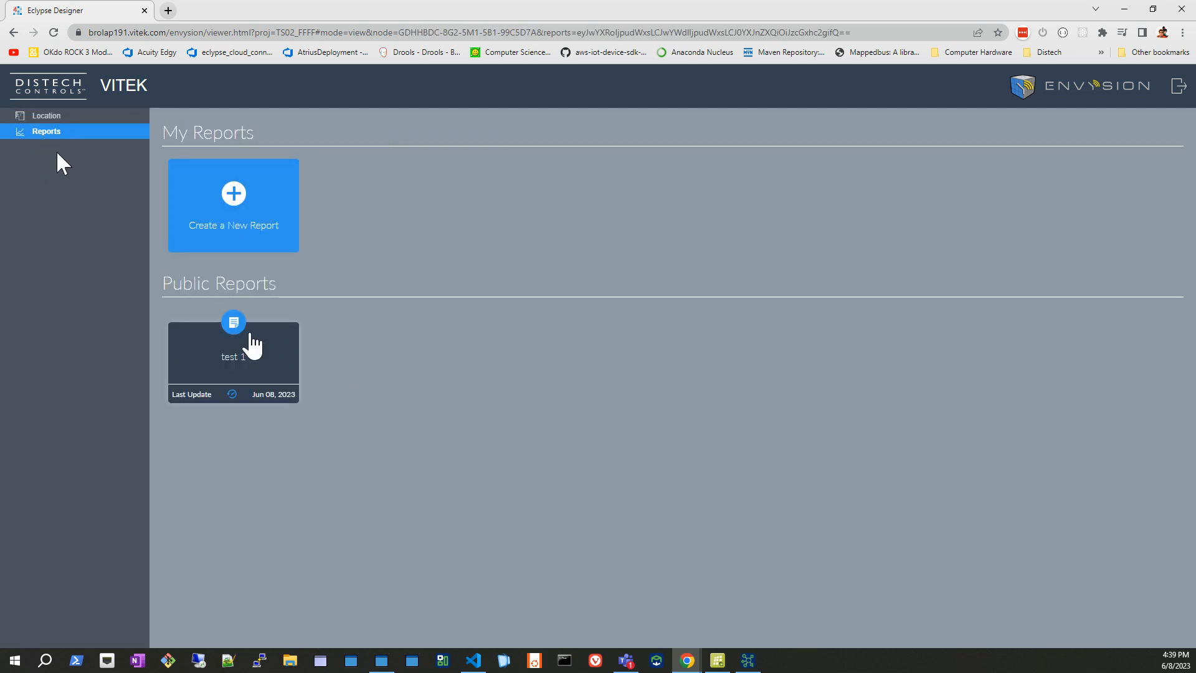
left_click(250, 331)
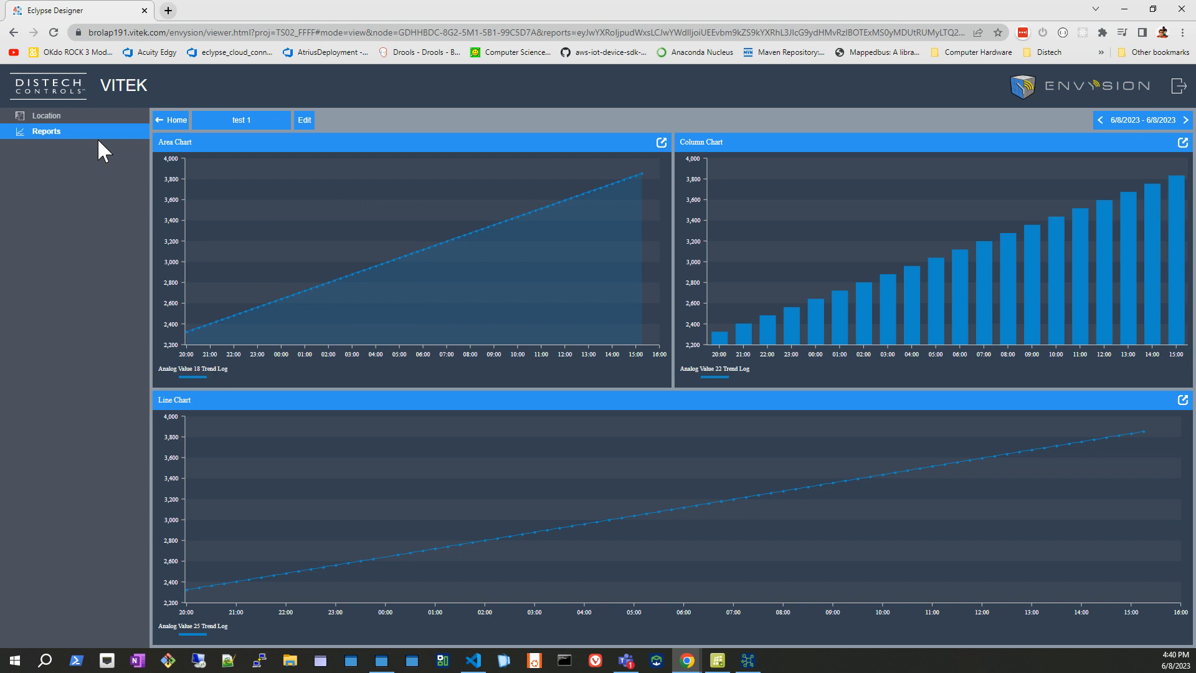
left_click(45, 116)
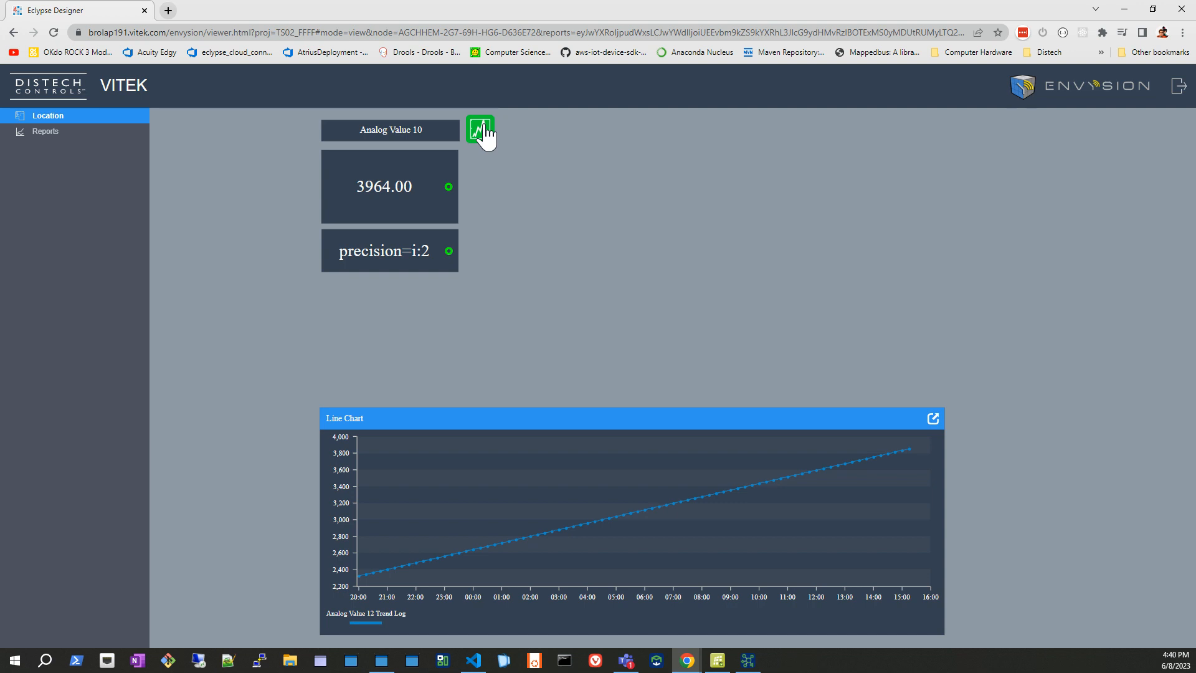
Show the Analog Value 10 trend popup as a table and set its date range to April 2023.
left_click(484, 132)
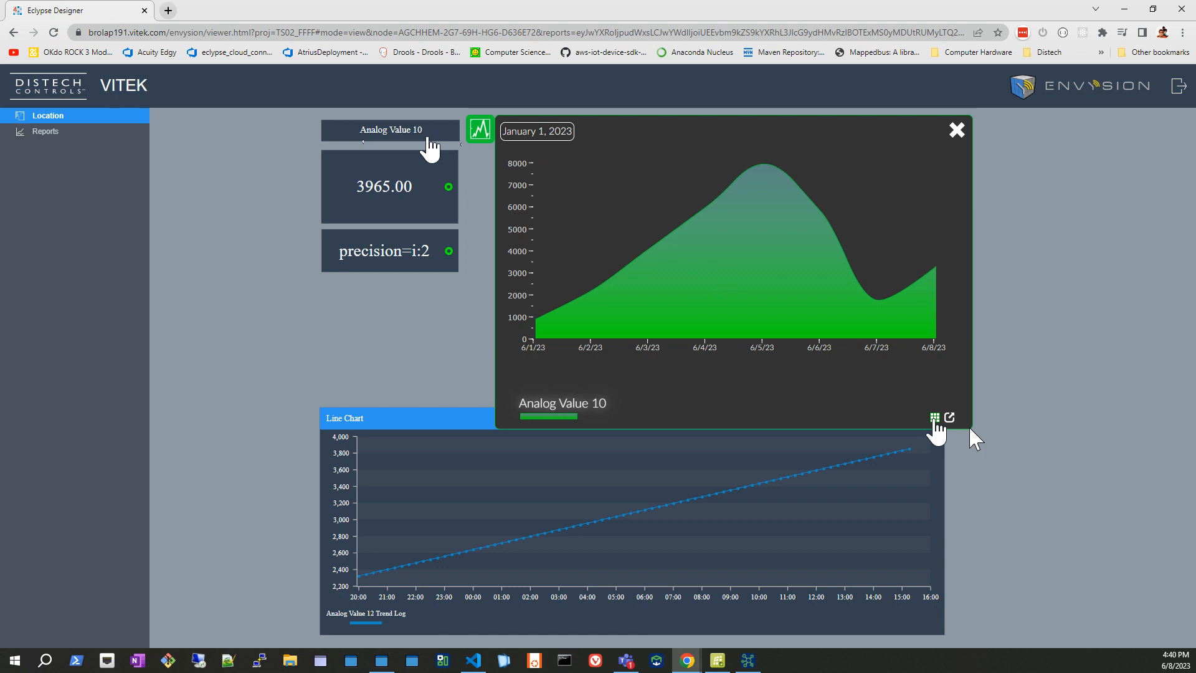
left_click(934, 417)
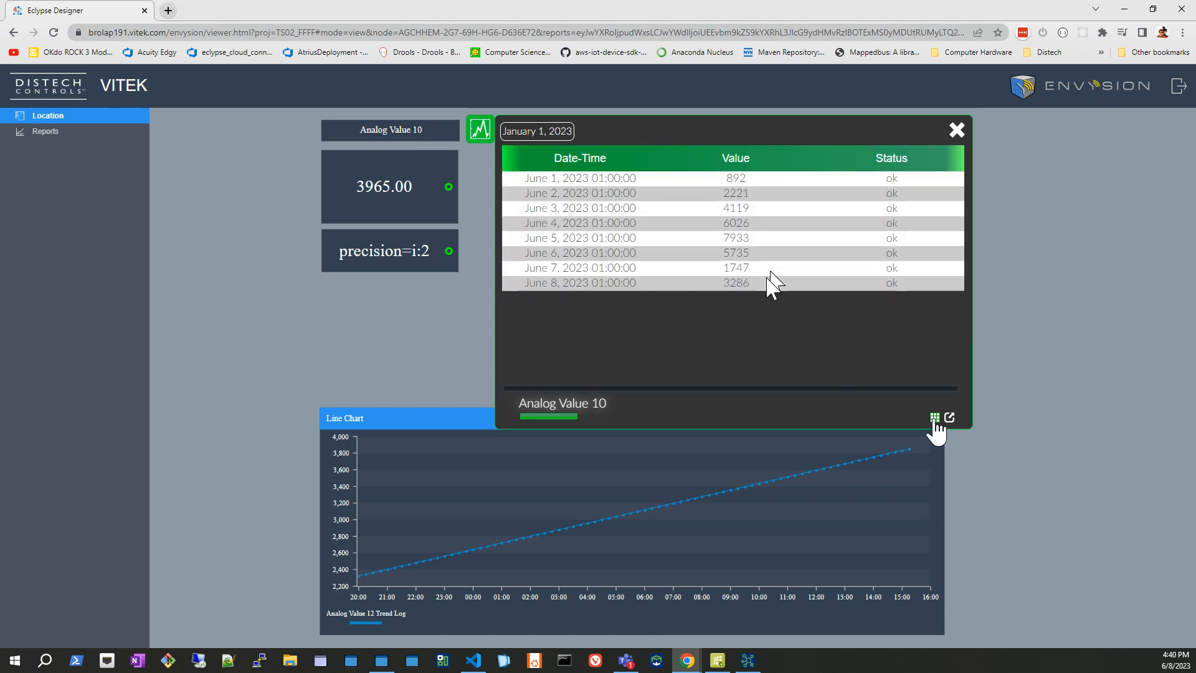
left_click(547, 134)
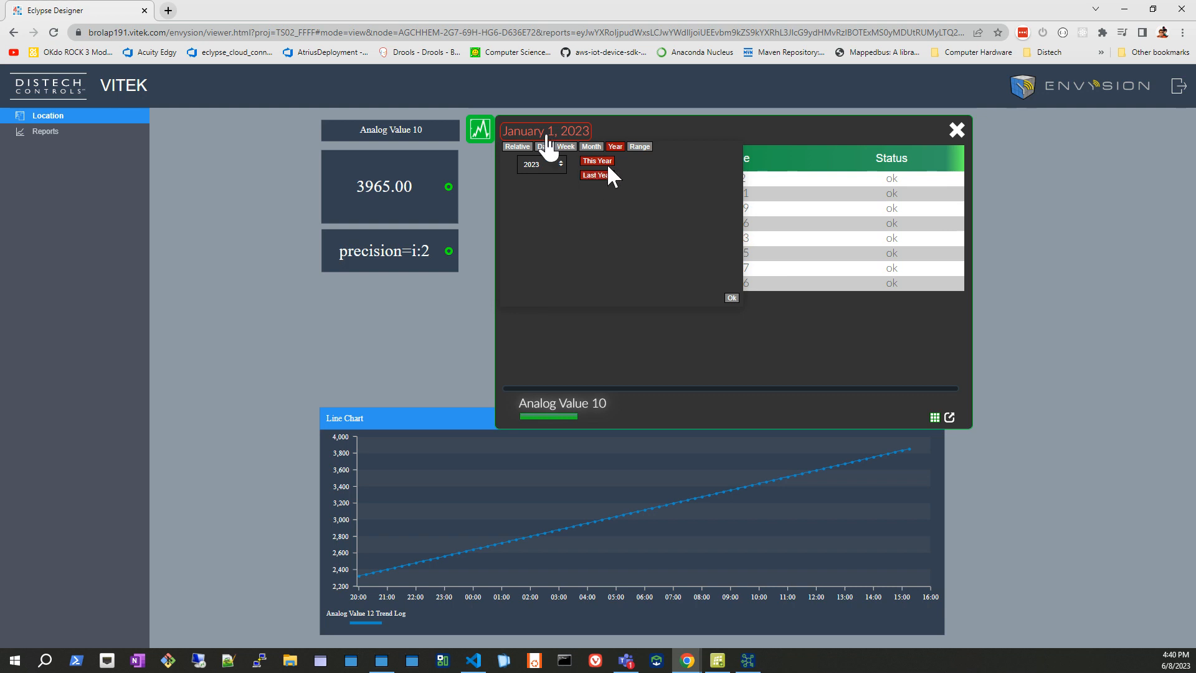
left_click(592, 148)
left_click(622, 164)
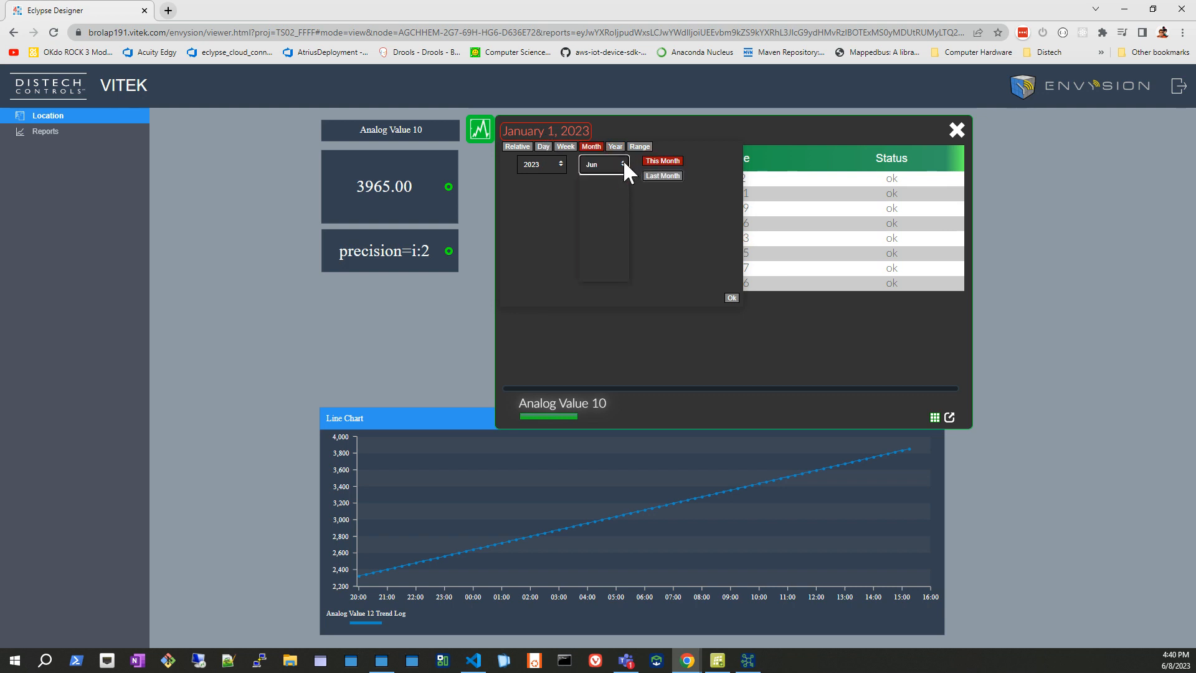
left_click(601, 203)
left_click(730, 297)
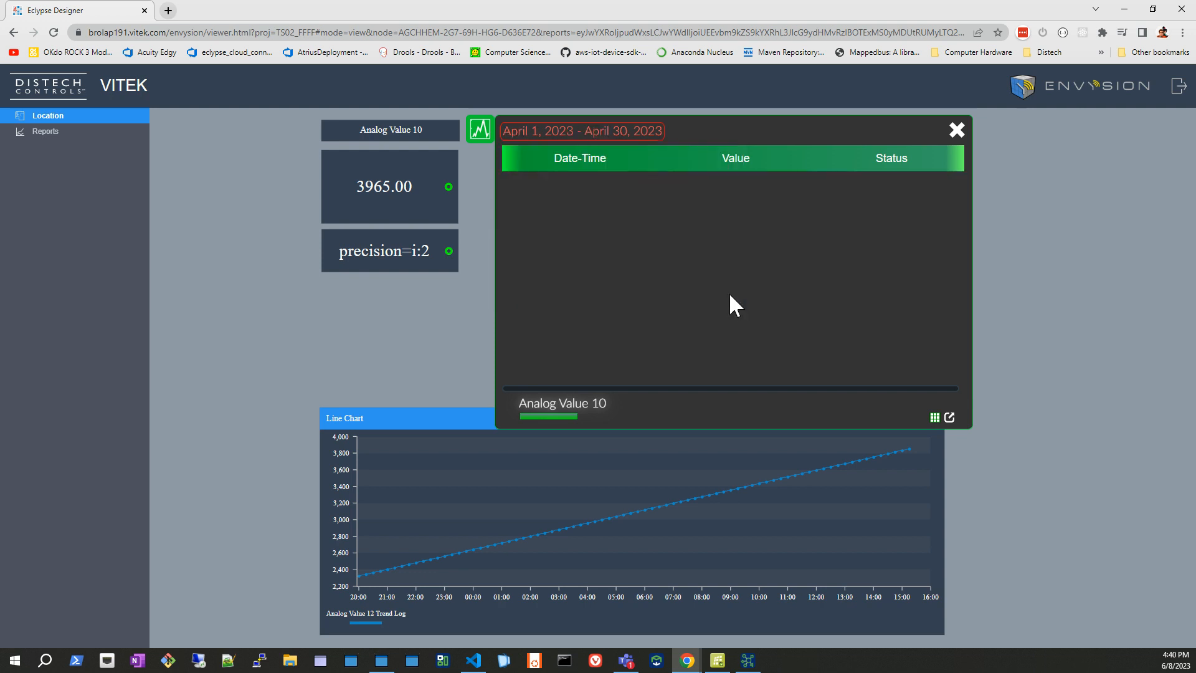
Set the trend popup's date range to June 2023, review the data as table and chart, and close the popup.
left_click(630, 132)
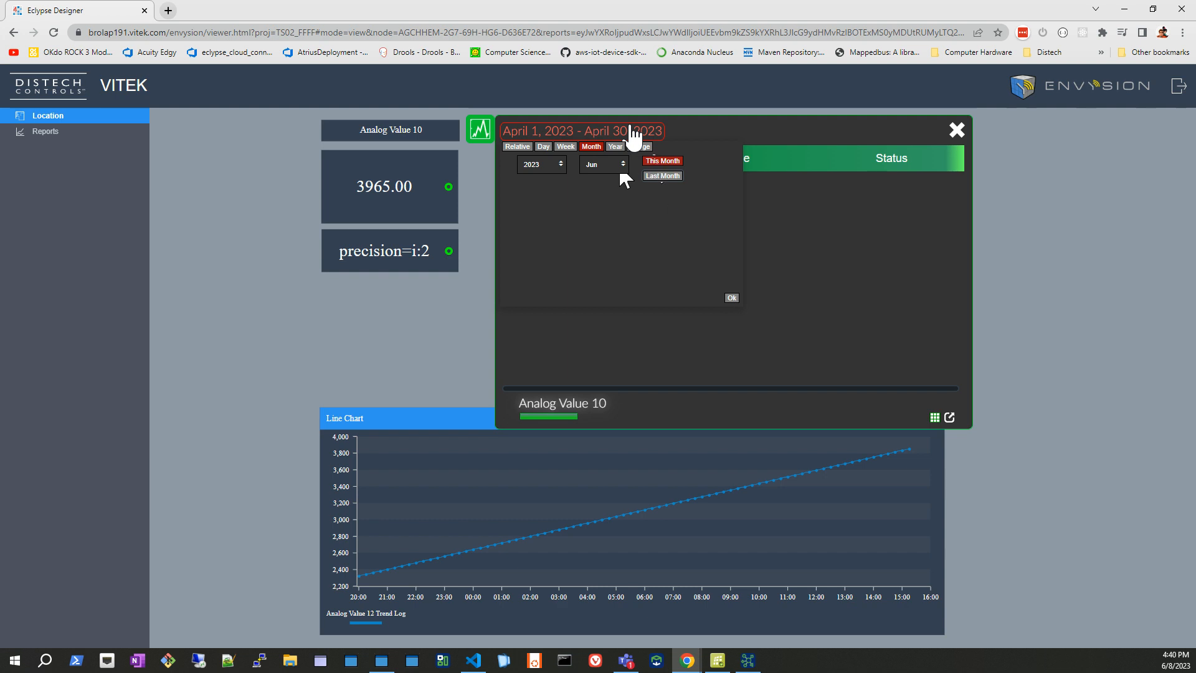
left_click(732, 297)
scroll(718, 286, "down", 20)
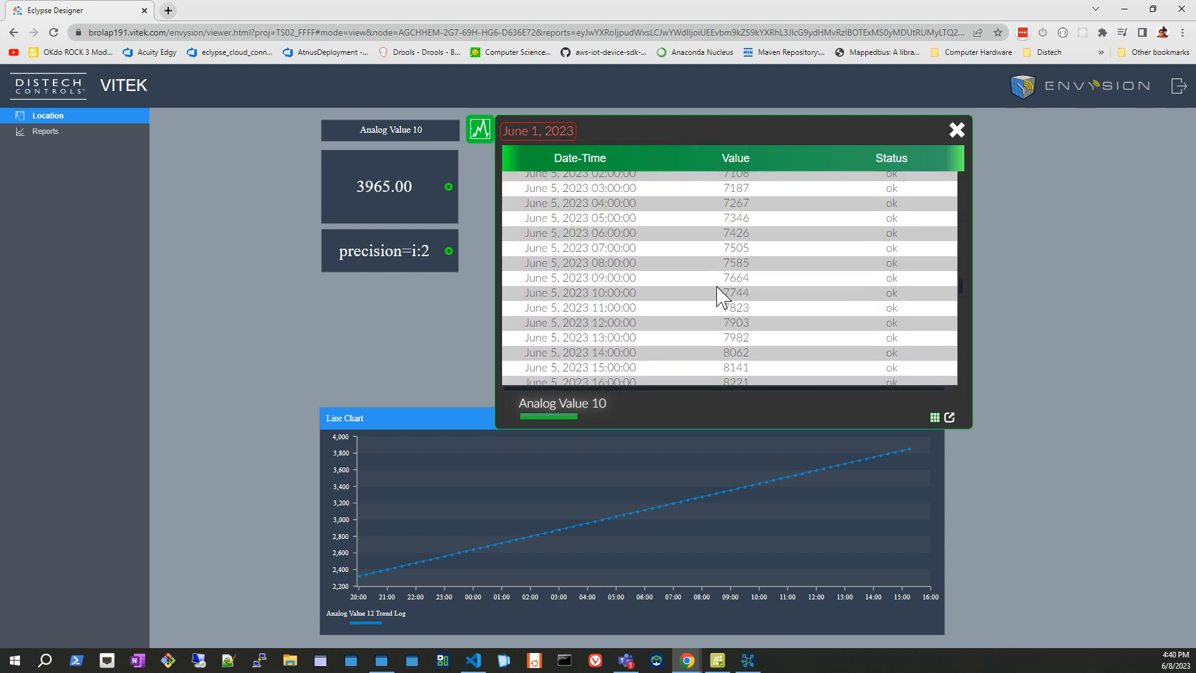
left_click(934, 417)
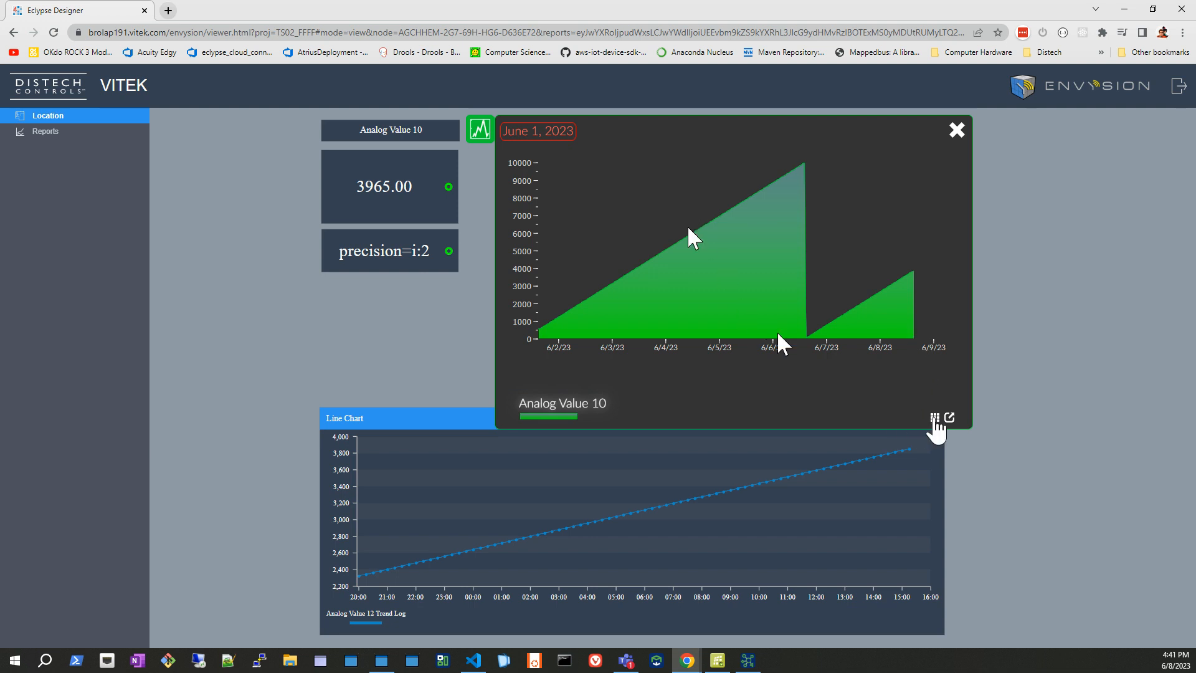
left_click(956, 131)
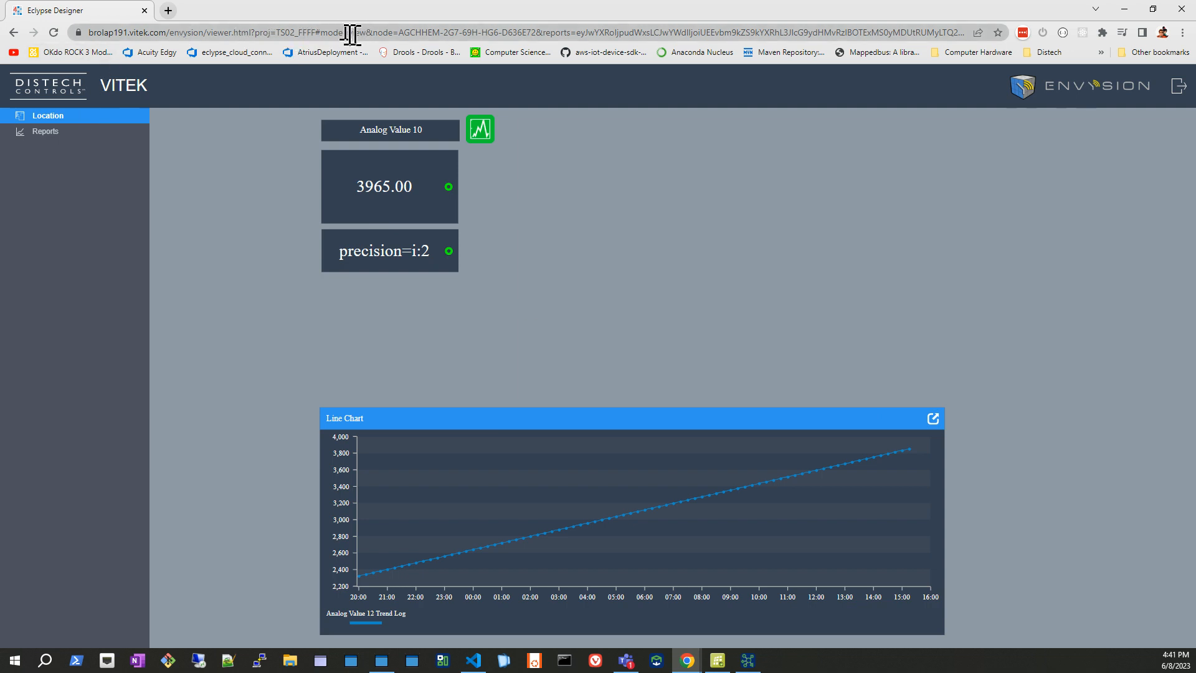
left_click(222, 30)
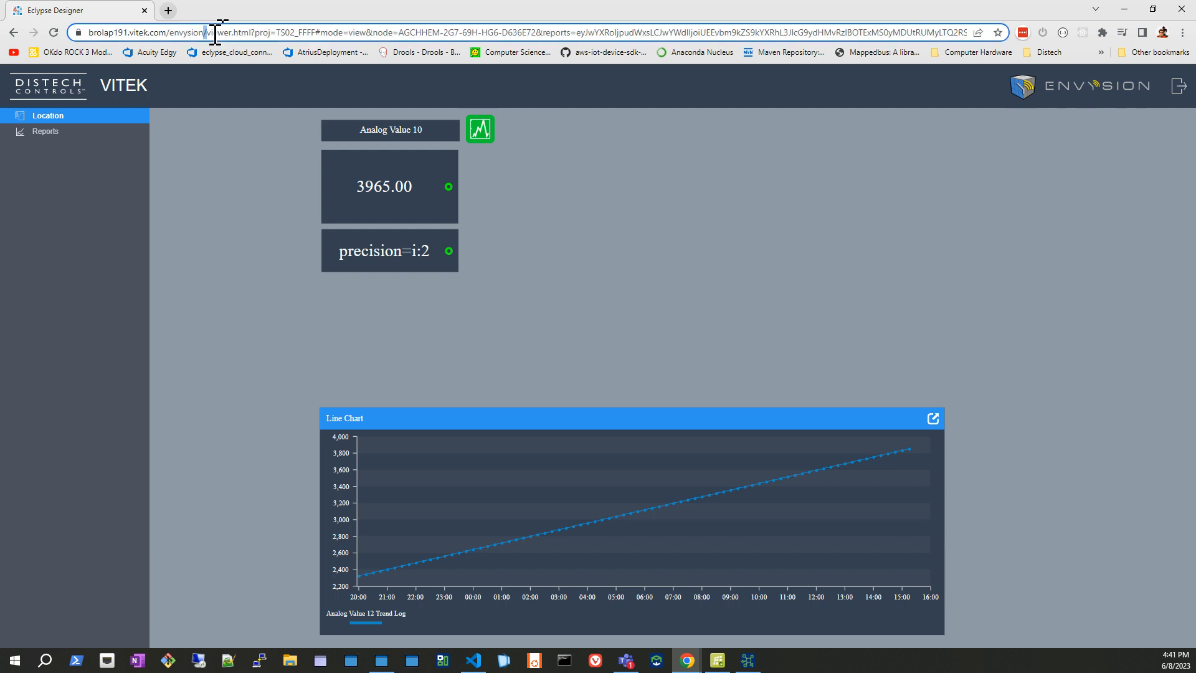
type("https://brolap191.vitek.com/envysion")
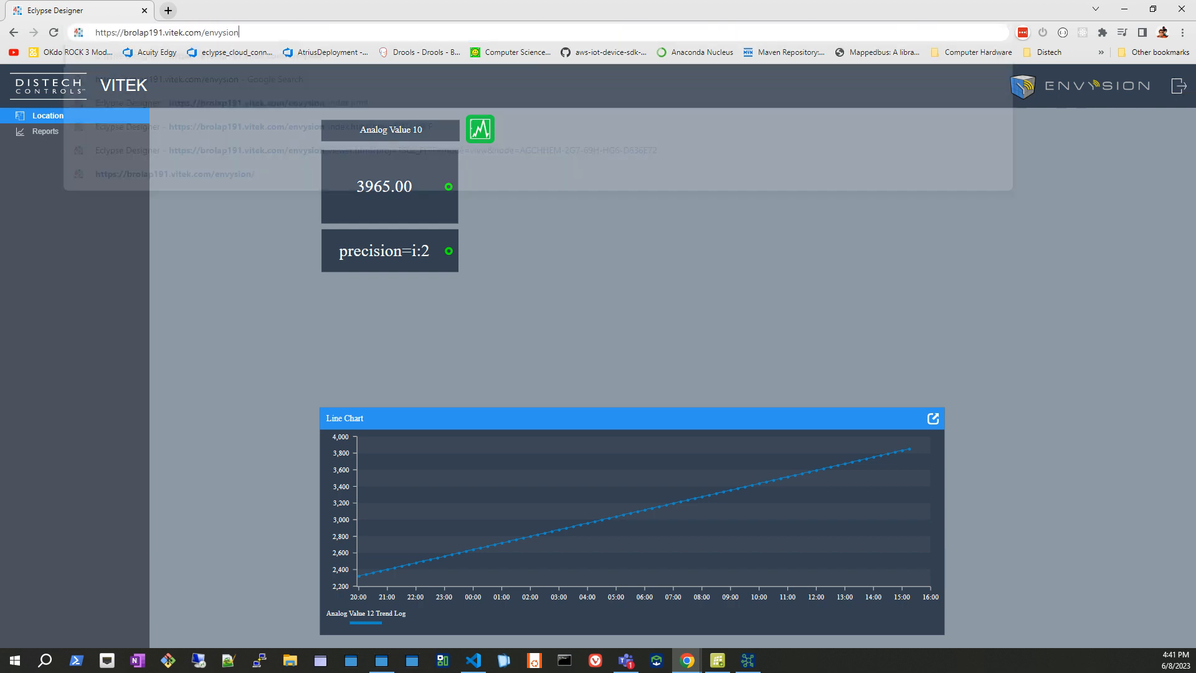
key("Return")
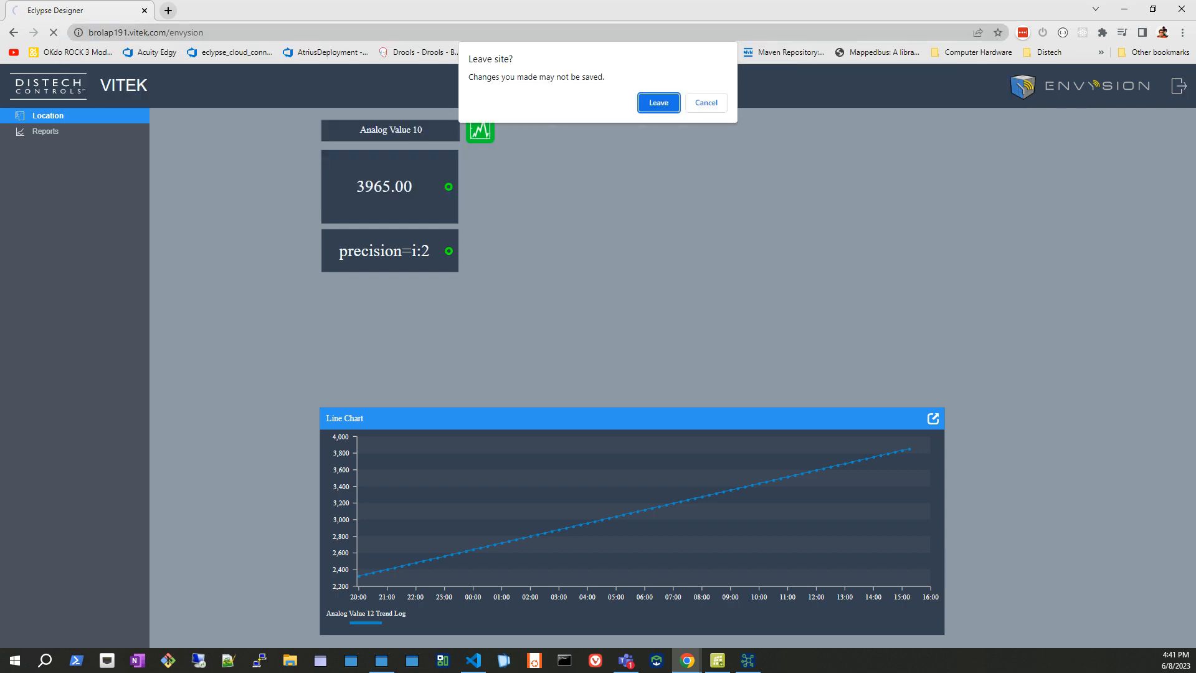
key("Return")
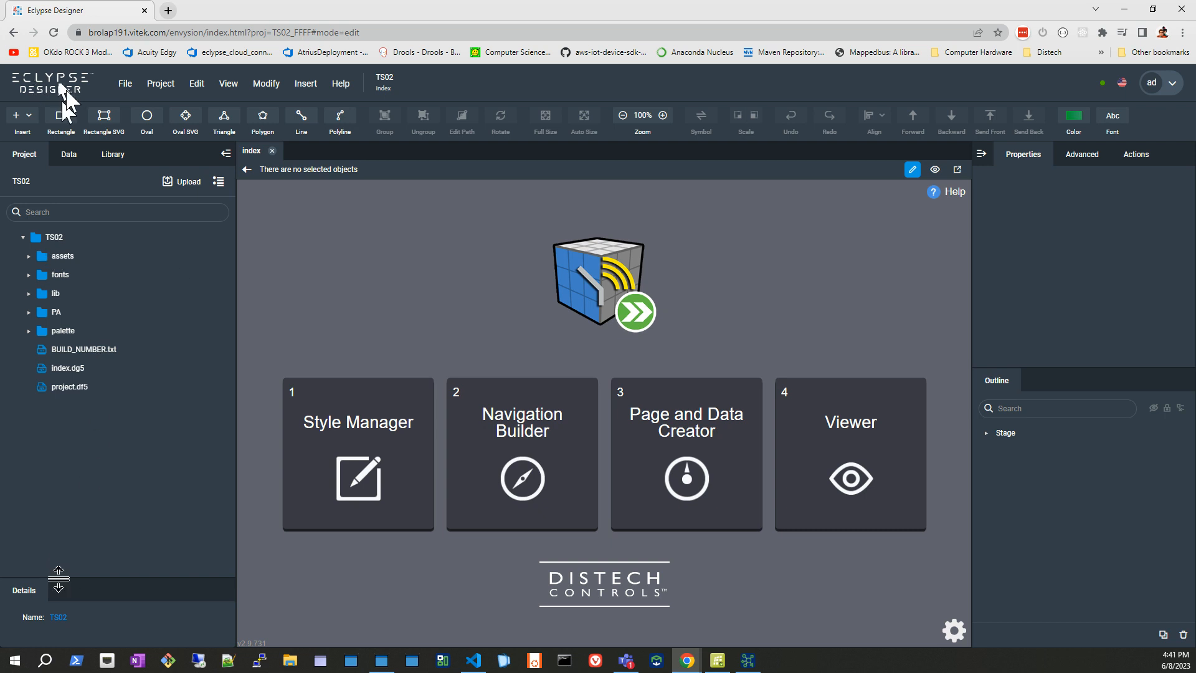
Enlarge the file details area and inspect BUILD_NUMBER.txt and index.dg5 in the TS02 project.
left_click(56, 346)
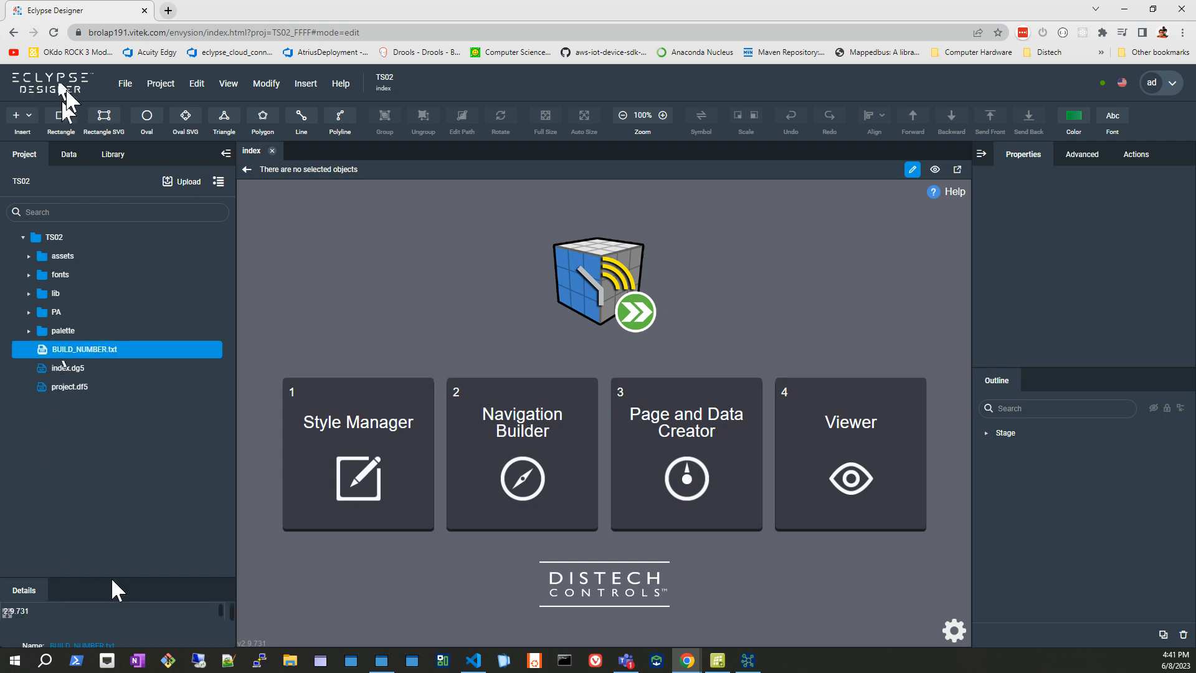
left_click_drag(109, 576, 90, 441)
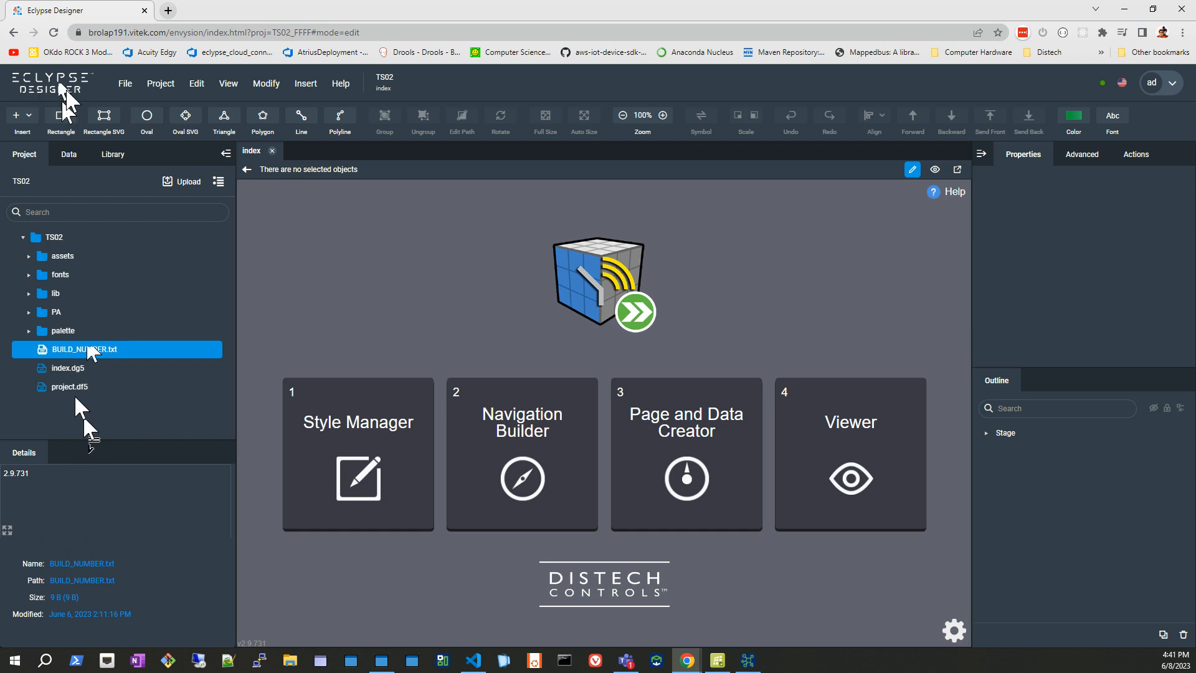
left_click(70, 368)
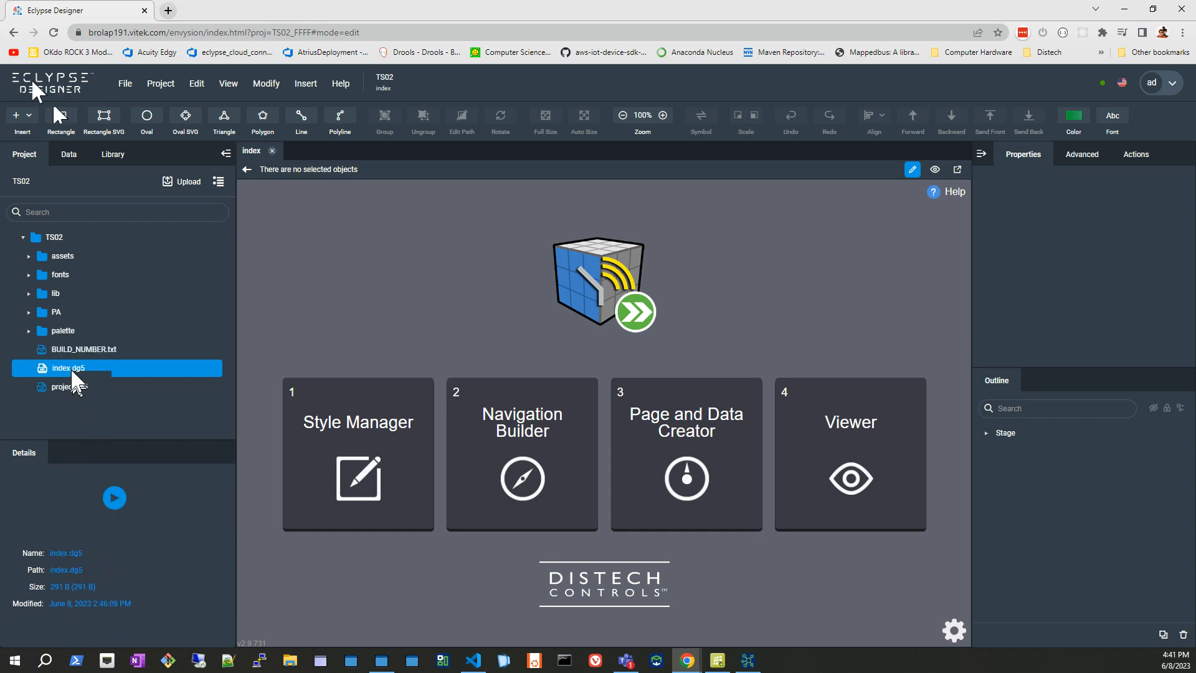
Switch index to preview mode and open the Widgets stage of the Page and Data Creator.
left_click(934, 170)
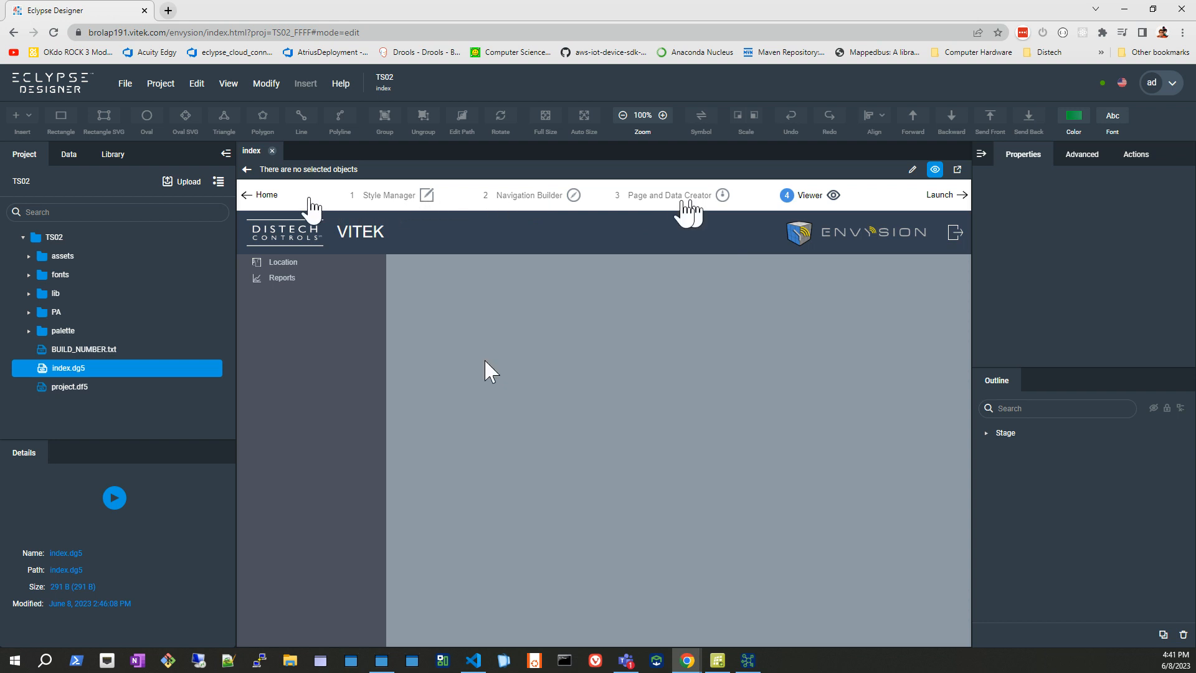
left_click(672, 211)
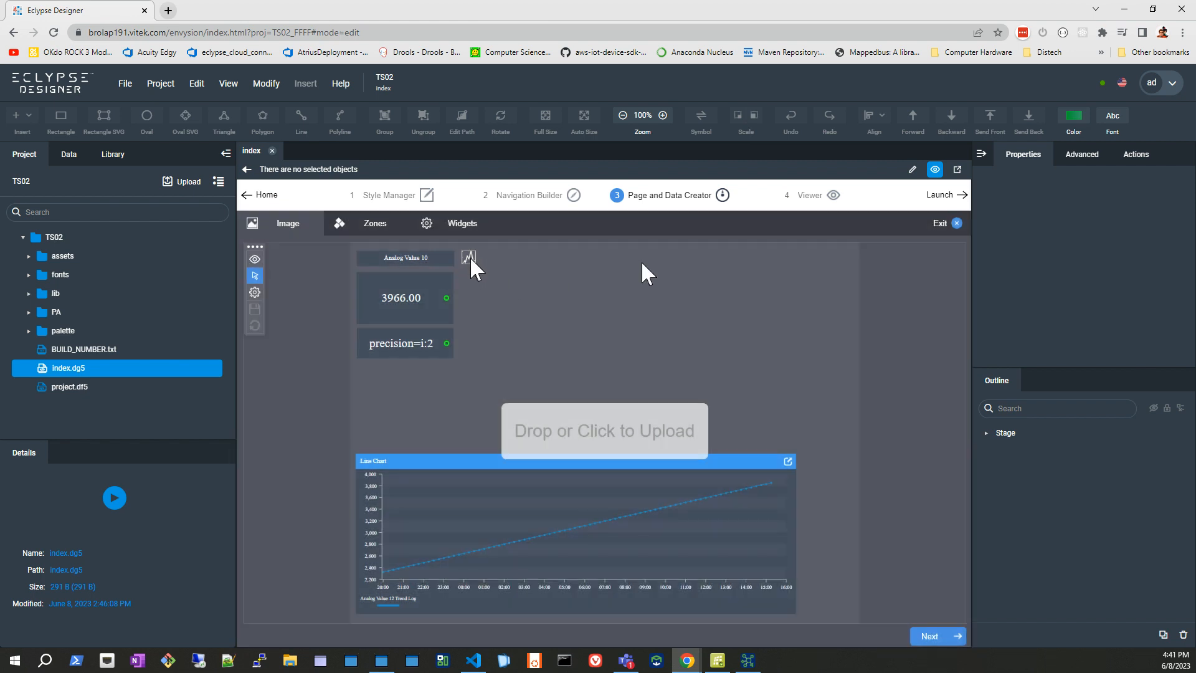
left_click(466, 228)
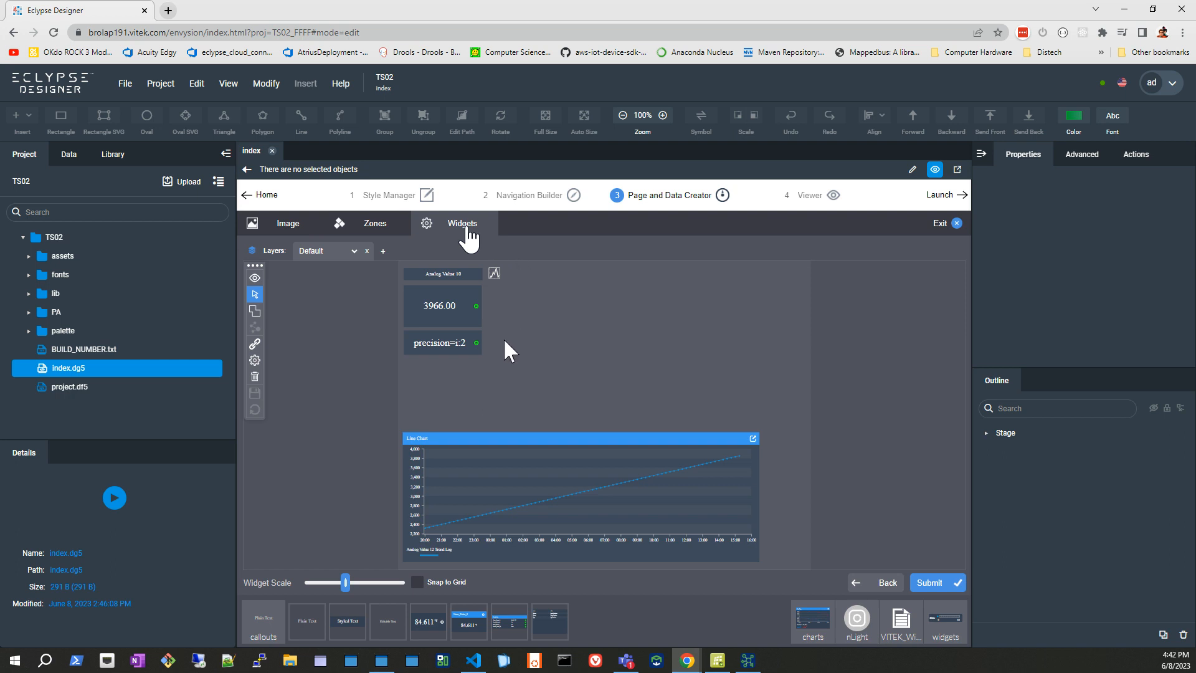
Place the VITEK trend chart widget beside the analog value display and save the dashboard.
left_click(906, 636)
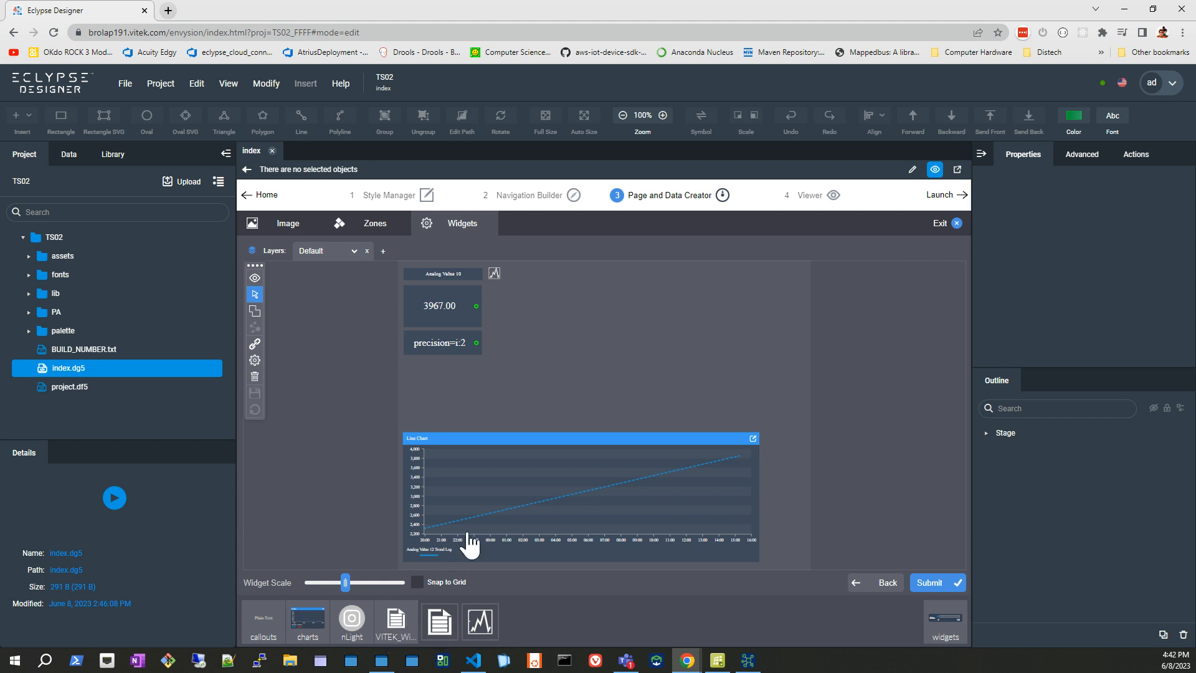
left_click_drag(480, 623, 496, 312)
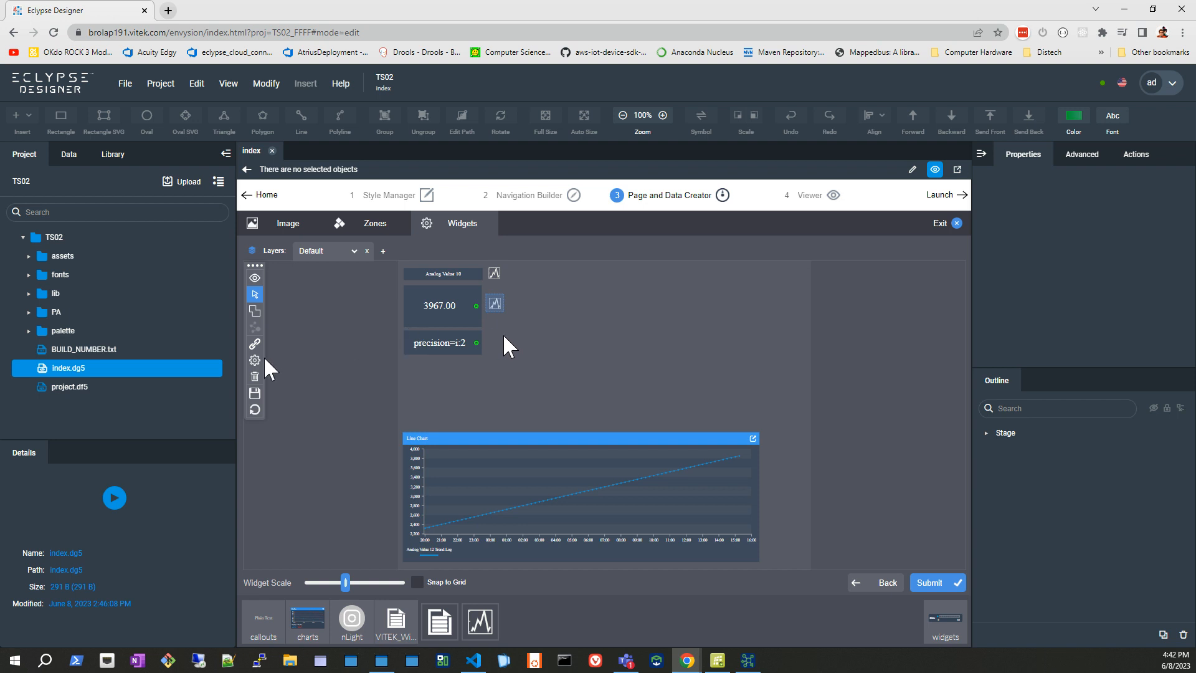
left_click(254, 392)
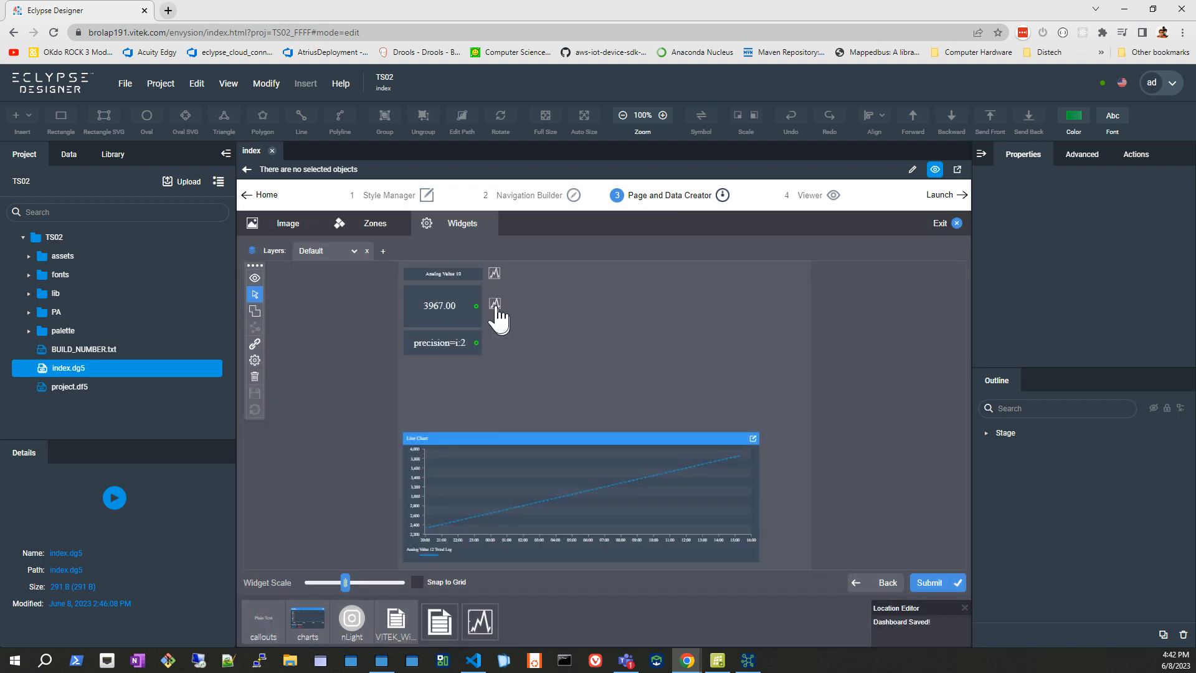
Select the new chart widget, browse its link data for the History trend logs, and close the link window.
left_click(495, 305)
left_click(254, 343)
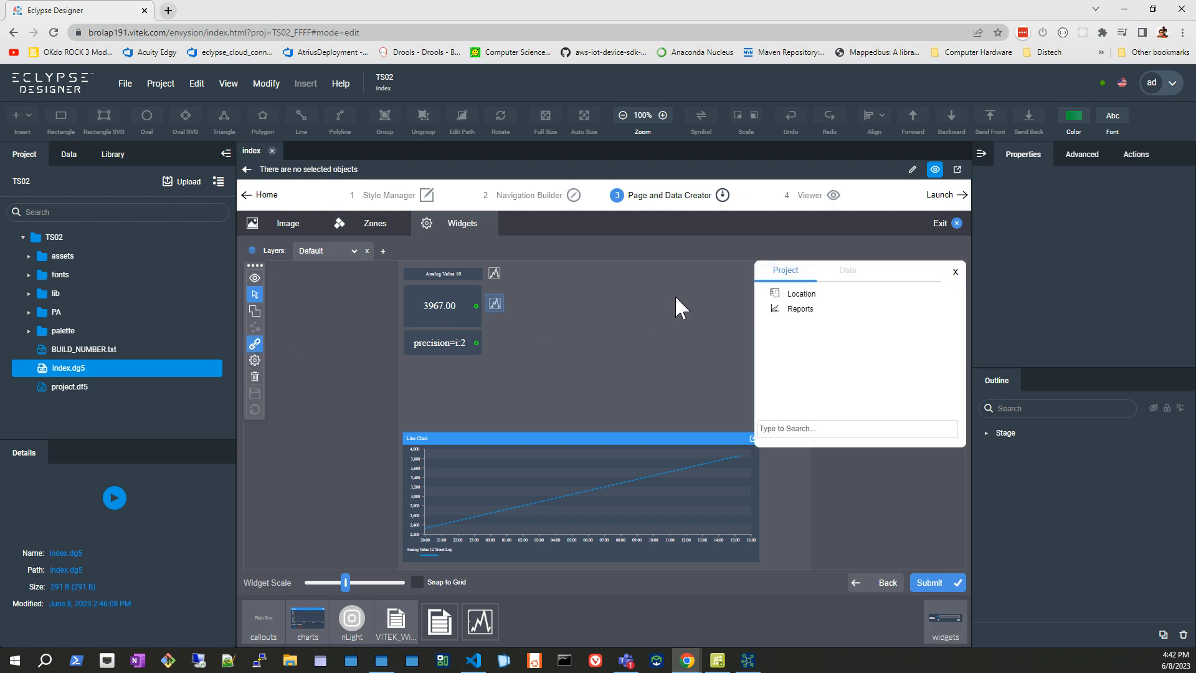
left_click(842, 279)
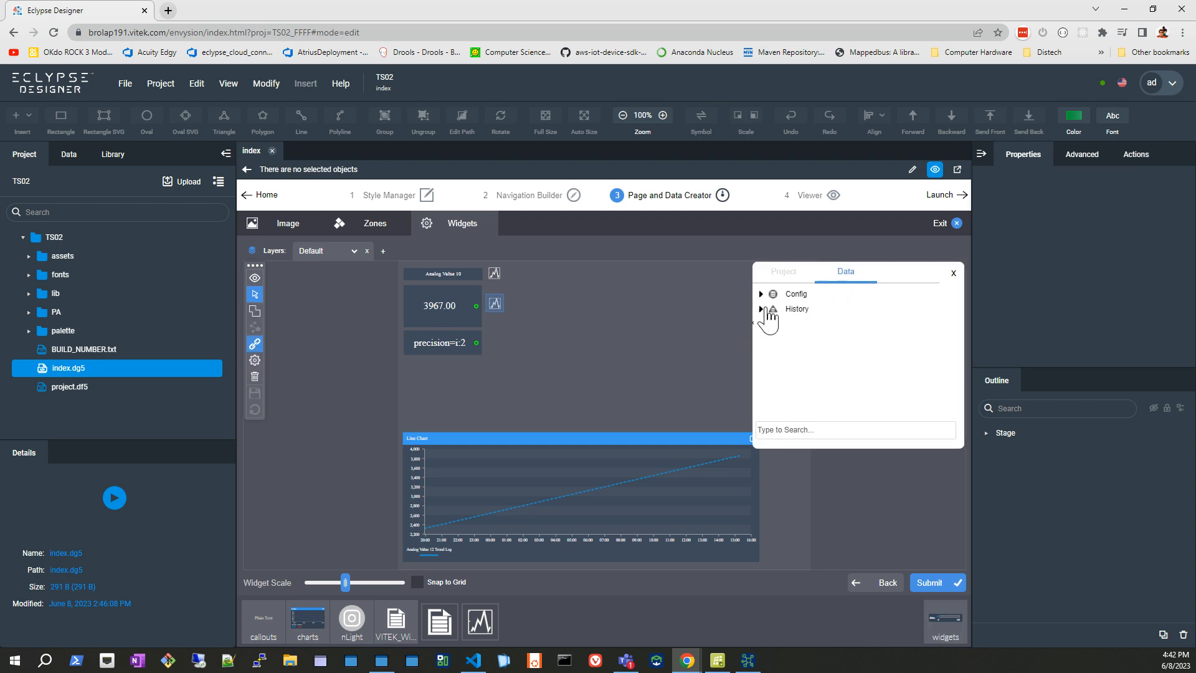
left_click(771, 309)
left_click(772, 325)
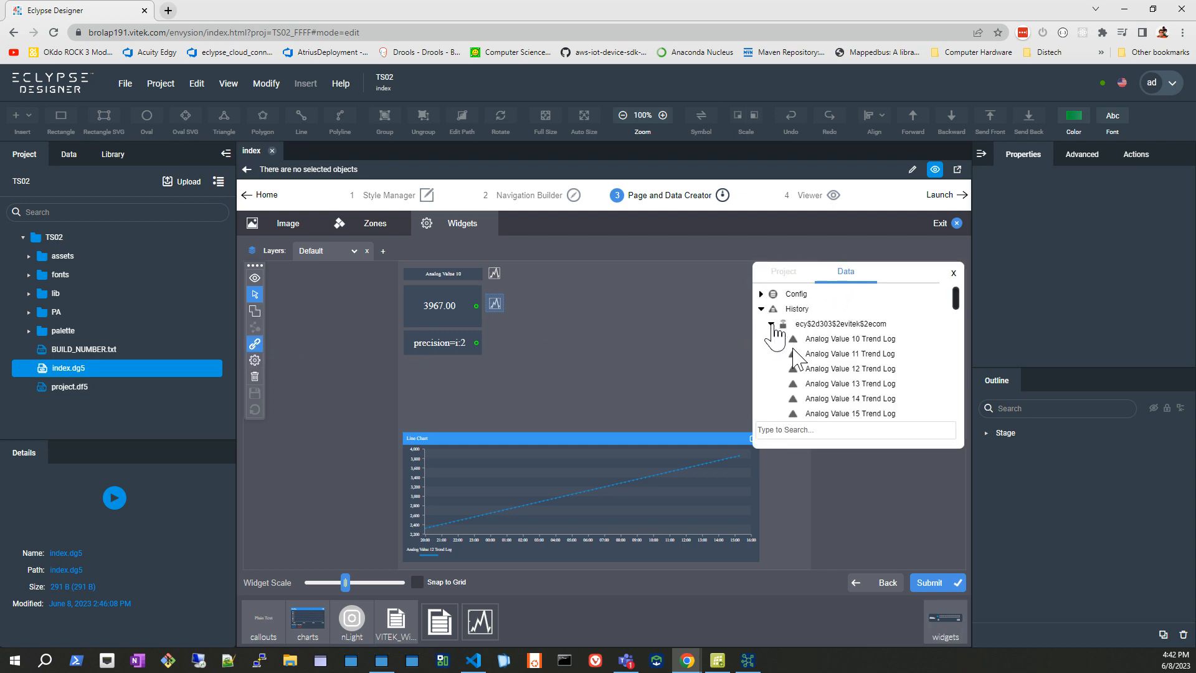
scroll(847, 386, "down", 1)
left_click_drag(846, 383, 801, 349)
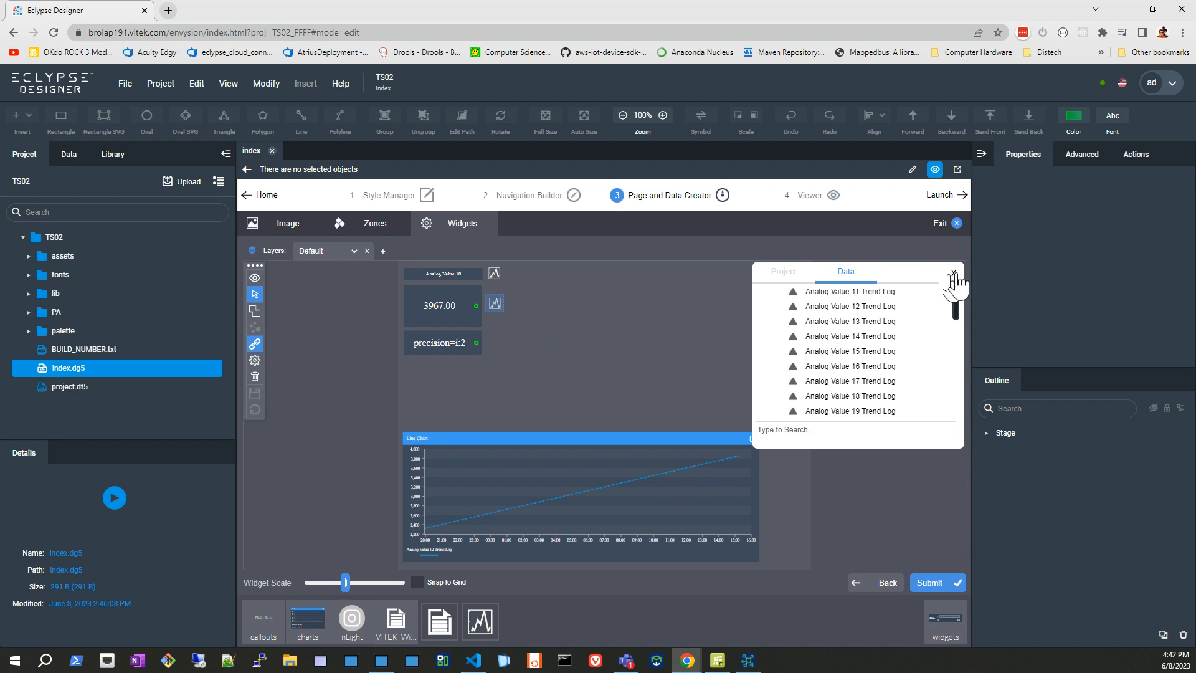
left_click(790, 274)
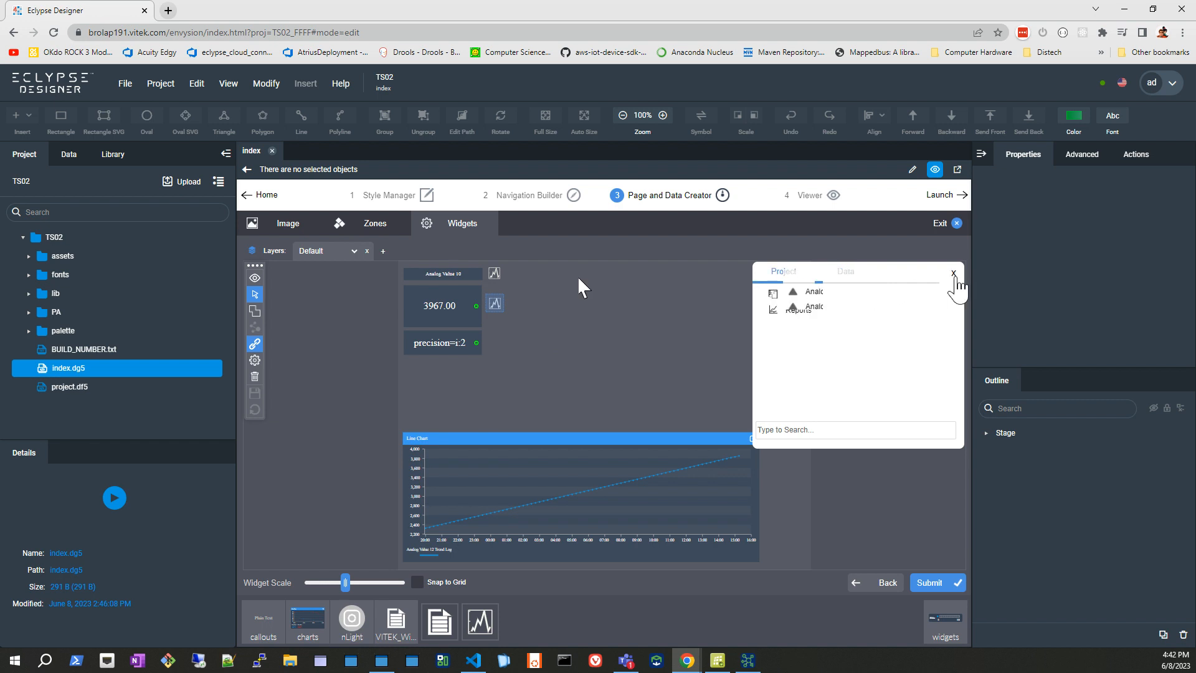
left_click(953, 273)
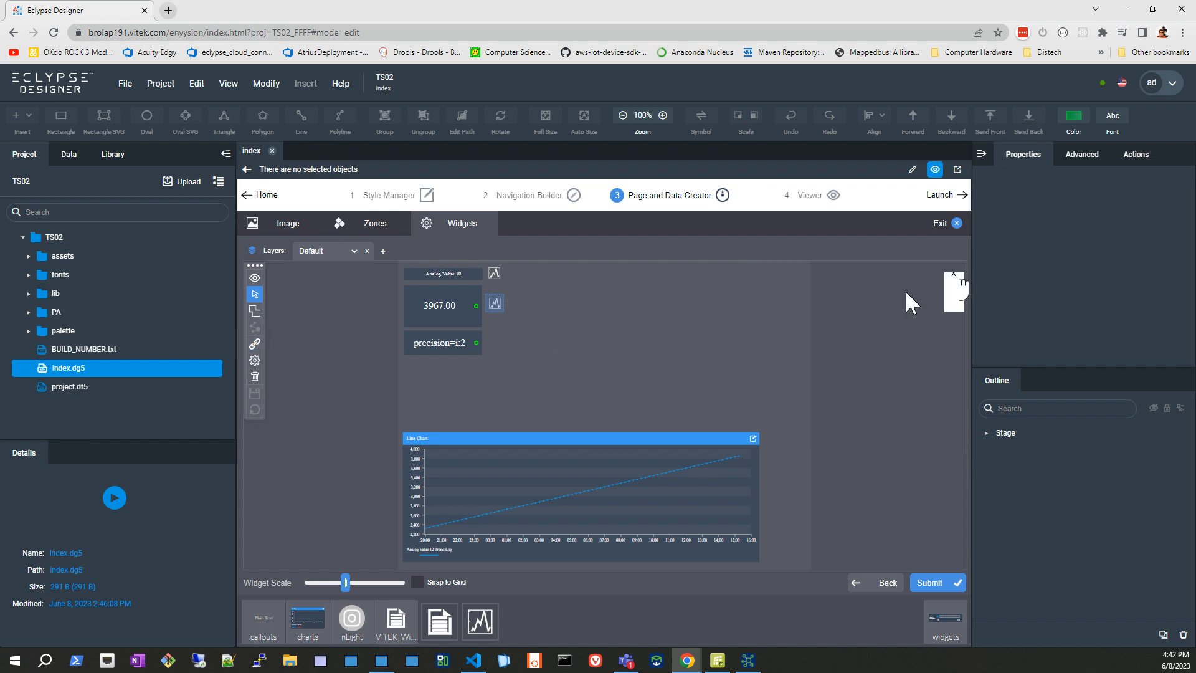
Show the new chart widget's properties and list the points of ecy-303.vitek.com under Drivers > BcpBacnetNetwork in the project data.
left_click(255, 361)
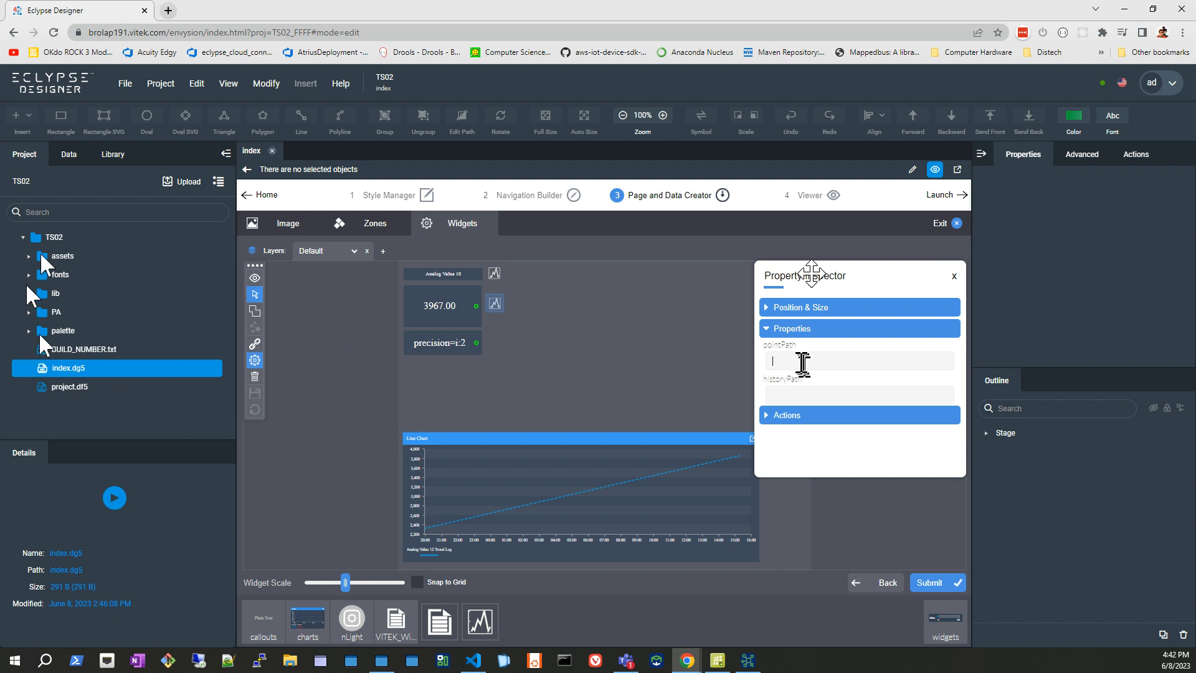
left_click(72, 159)
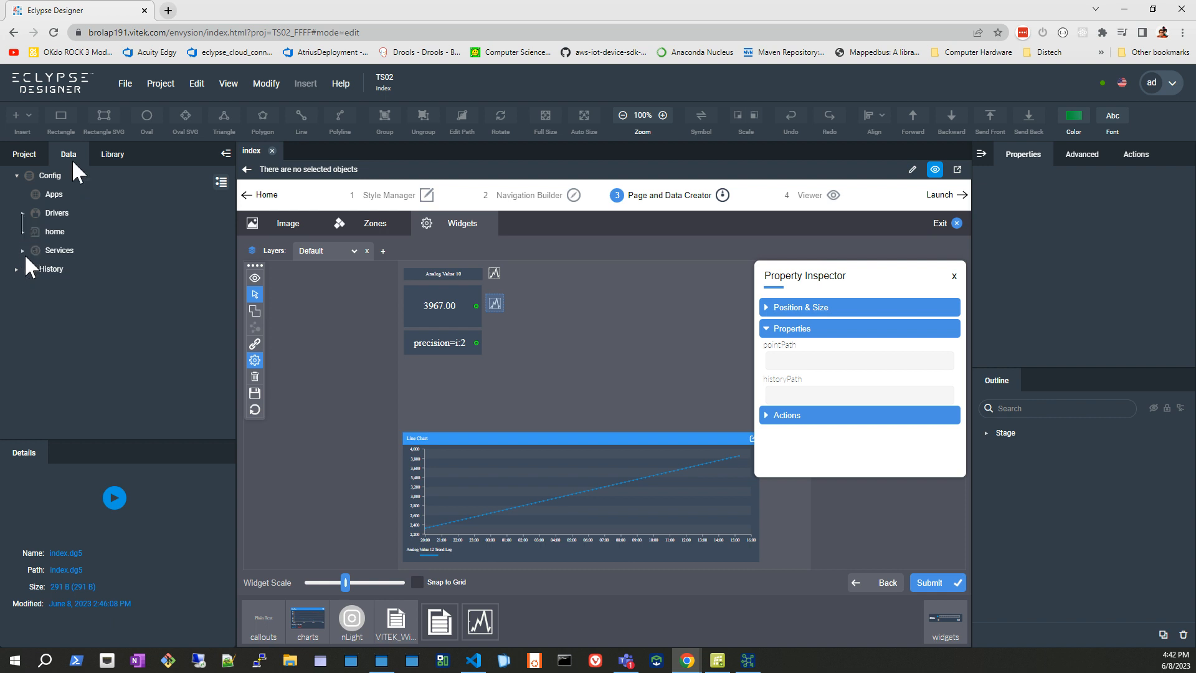
left_click(22, 212)
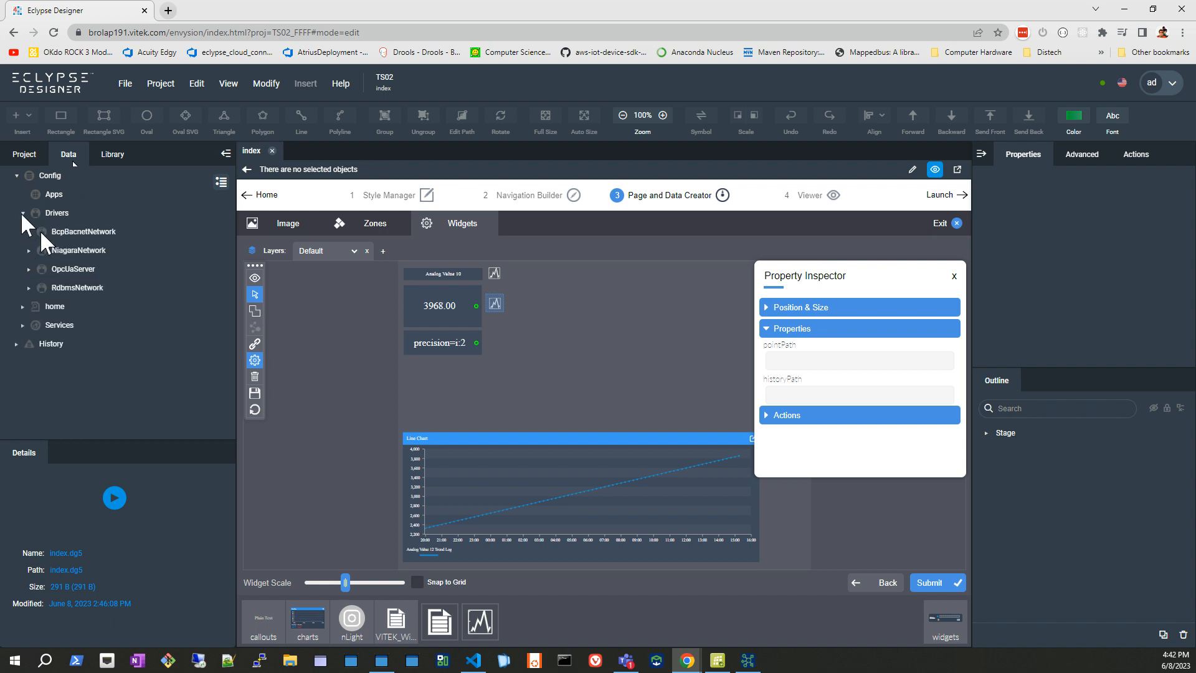
left_click(29, 231)
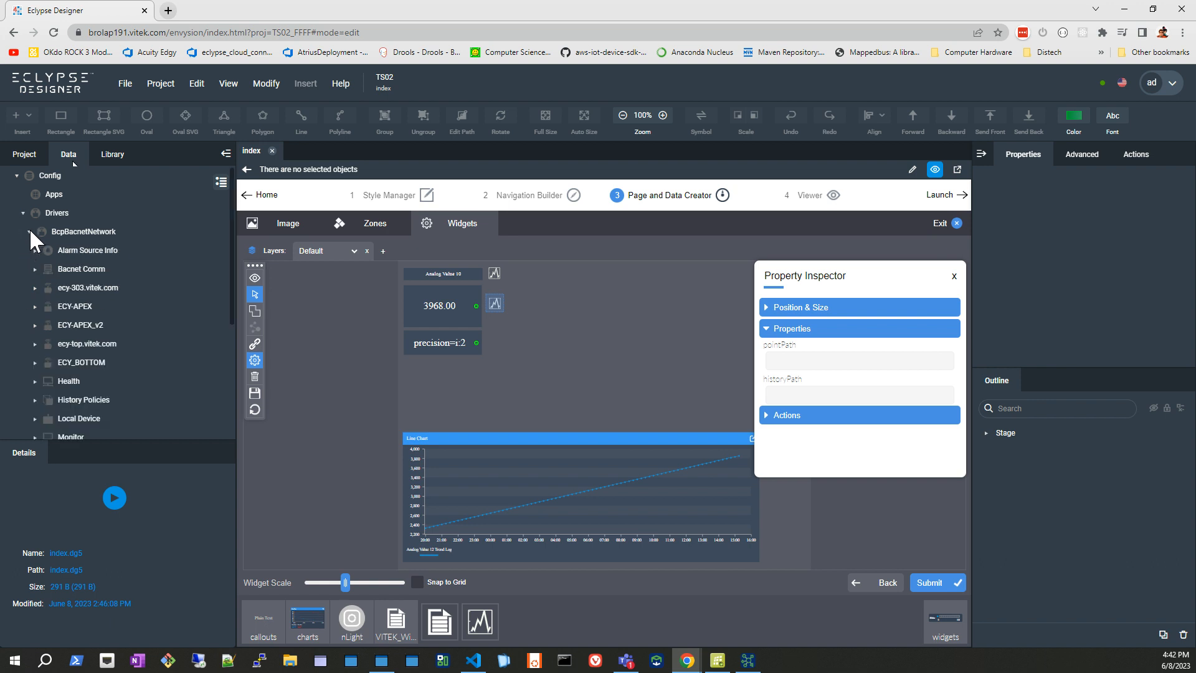
scroll(98, 293, "down", 2)
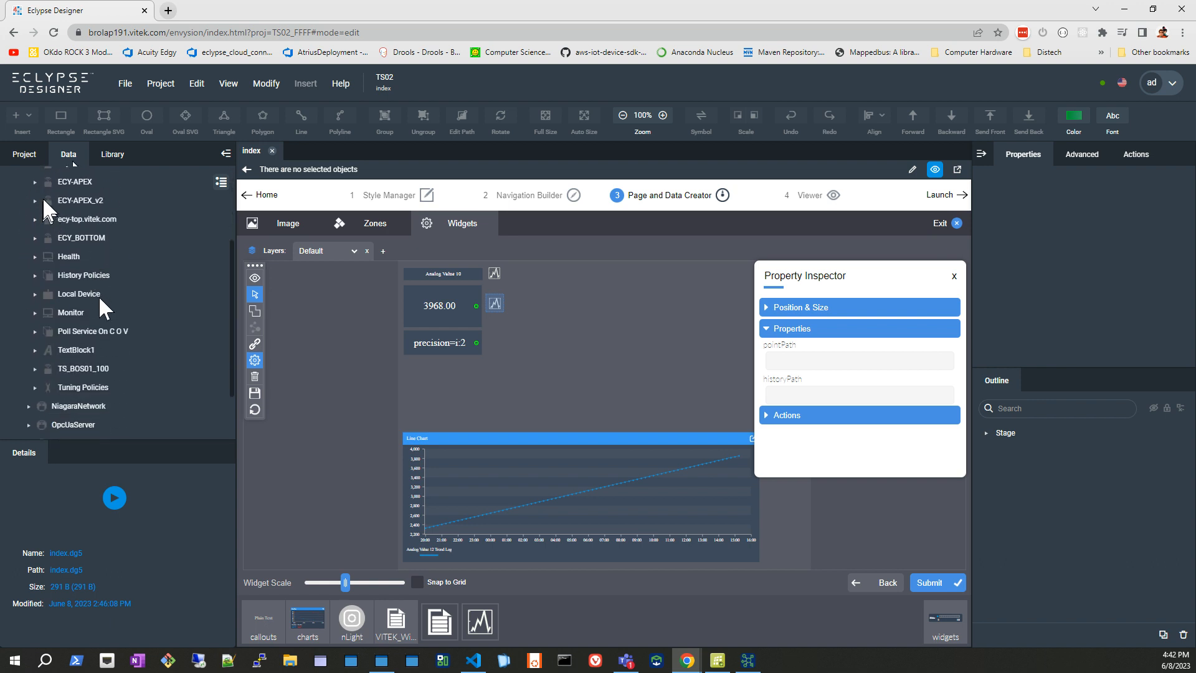
scroll(64, 248, "up", 1)
scroll(65, 249, "up", 1)
left_click(35, 225)
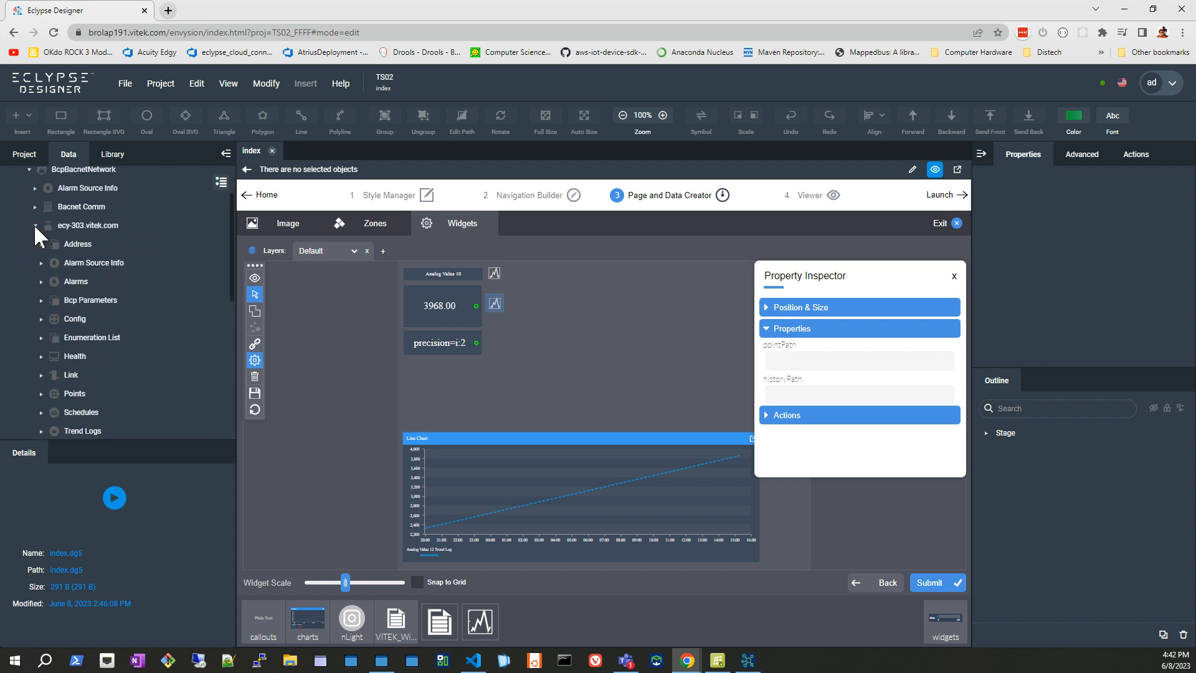
scroll(73, 324, "down", 1)
left_click(72, 325)
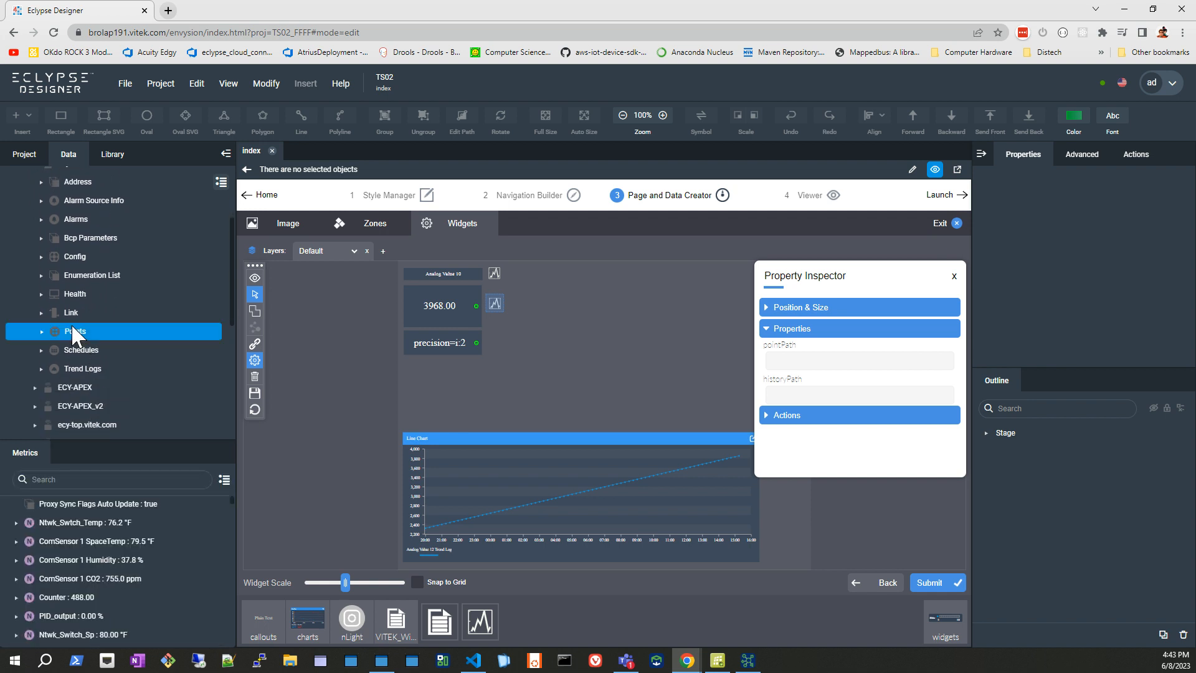
Copy the path of the CiscoSwitchTemp point and paste it as the widget's pointPath.
scroll(101, 566, "down", 3)
scroll(100, 567, "up", 2)
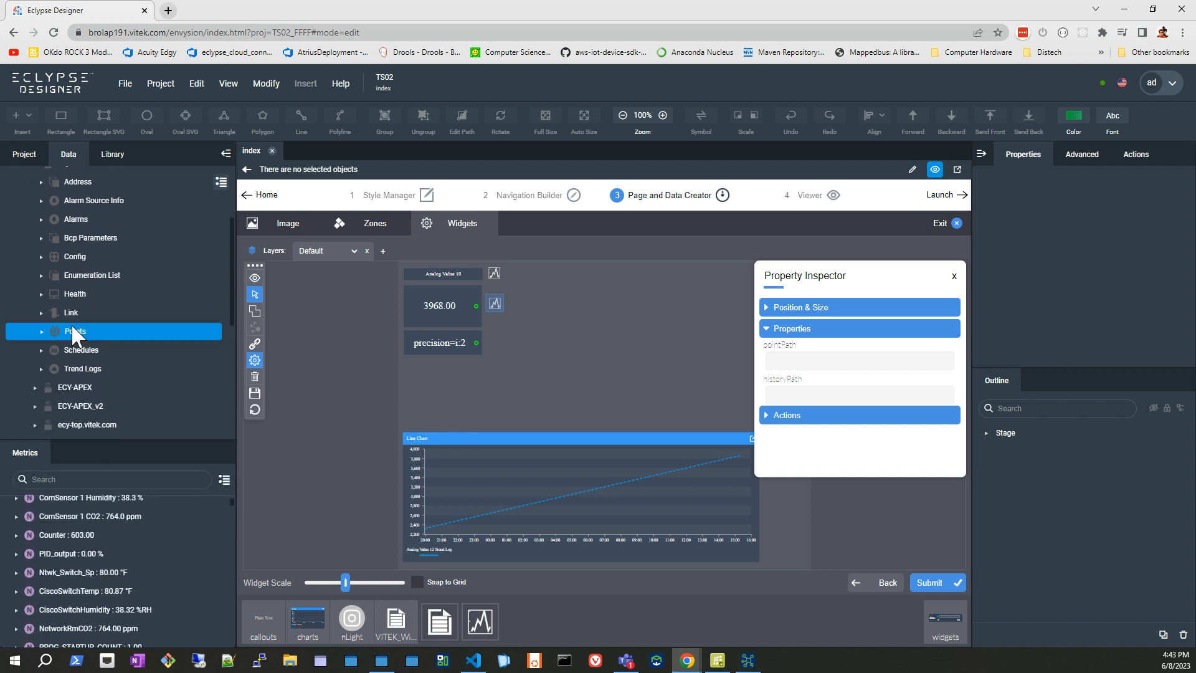
left_click(100, 591)
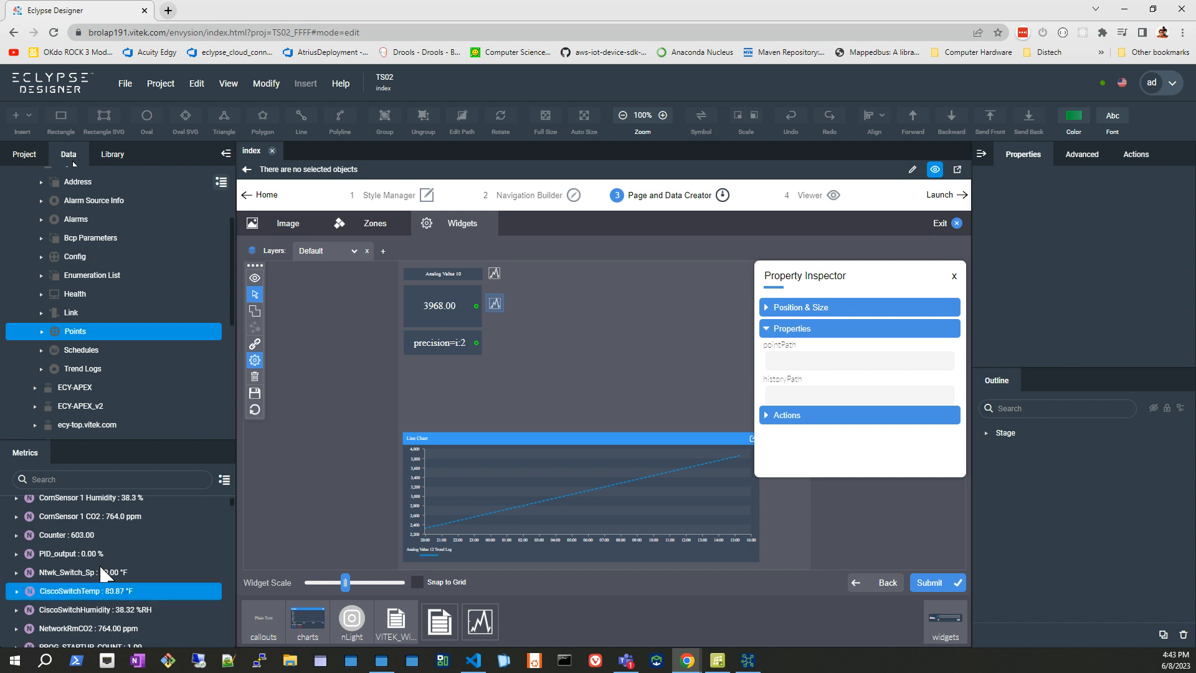
right_click(87, 589)
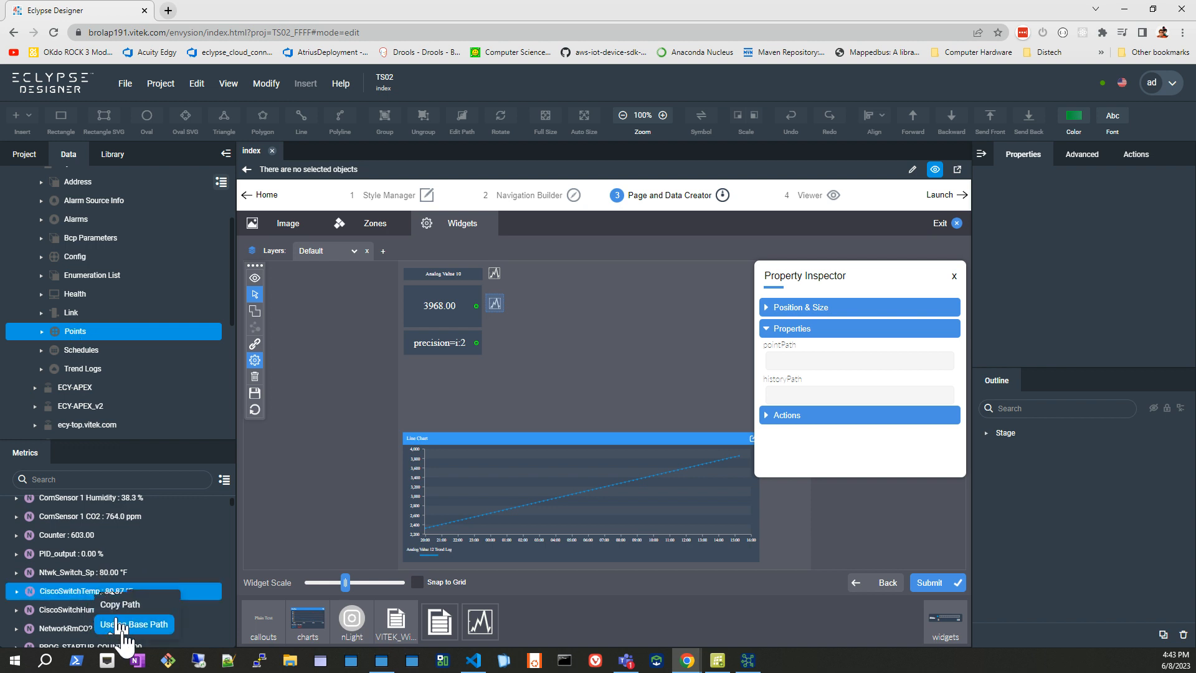
left_click(124, 604)
left_click(815, 360)
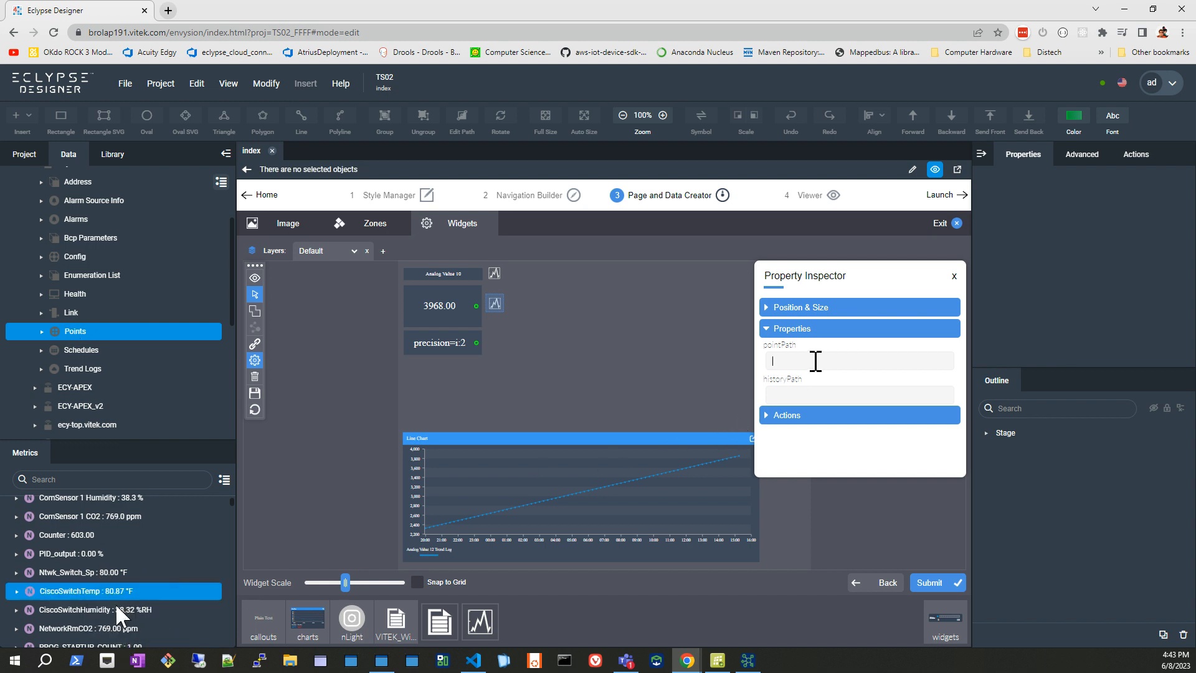
key("ctrl+v")
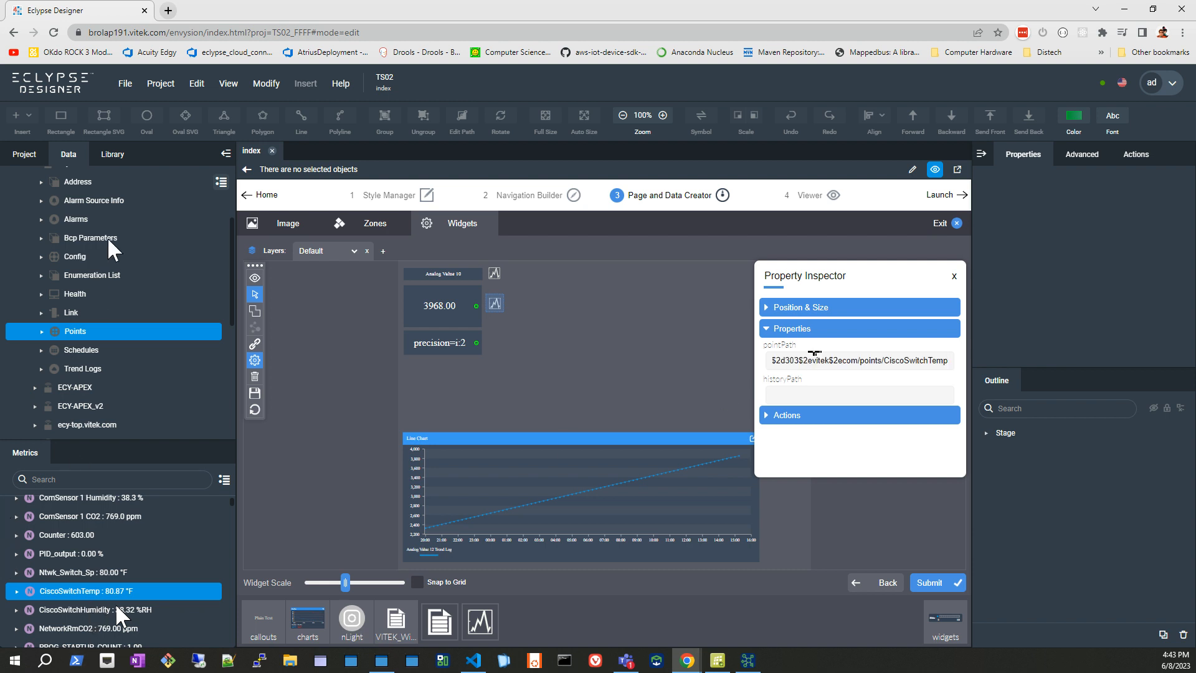
Expand History in the data tree and list the trend logs of ecy$2d303$2evitek$2ecom.
scroll(88, 319, "down", 10)
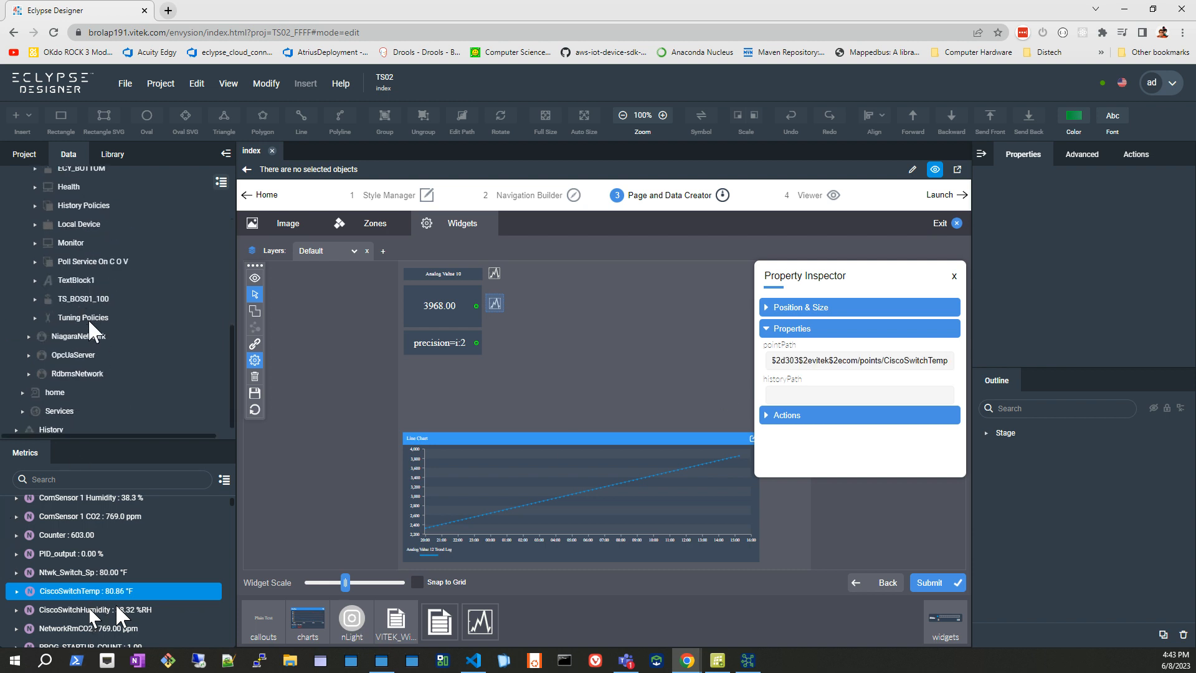
left_click(45, 429)
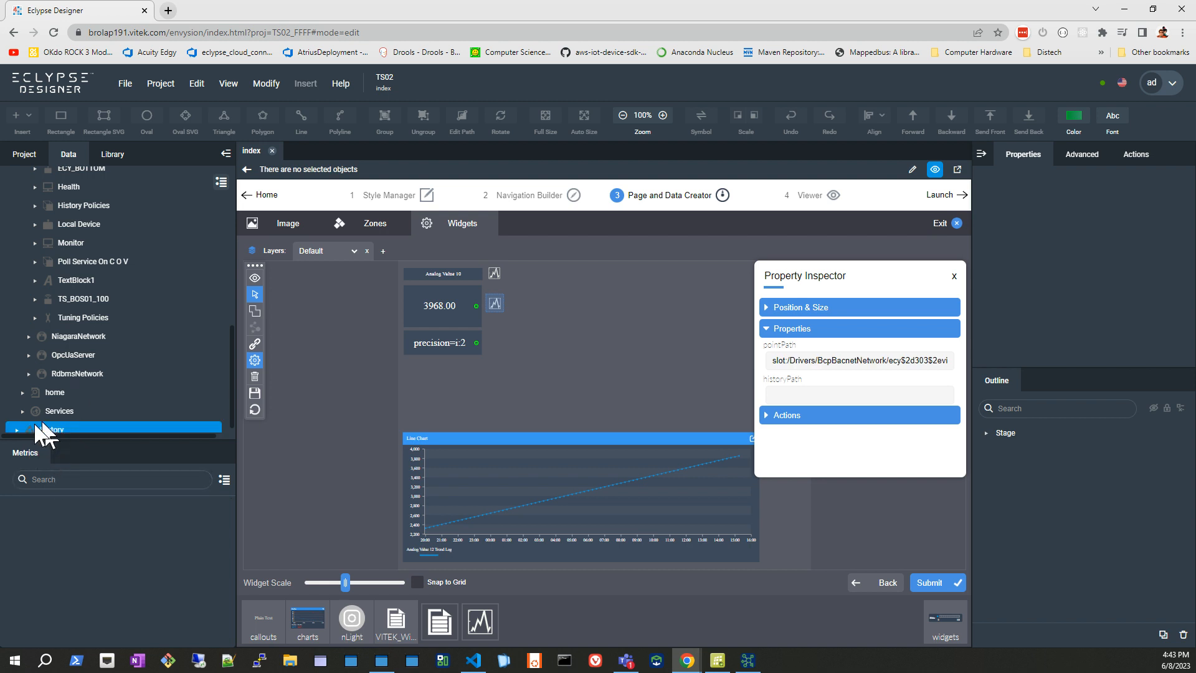
left_click(16, 426)
scroll(61, 410, "down", 1)
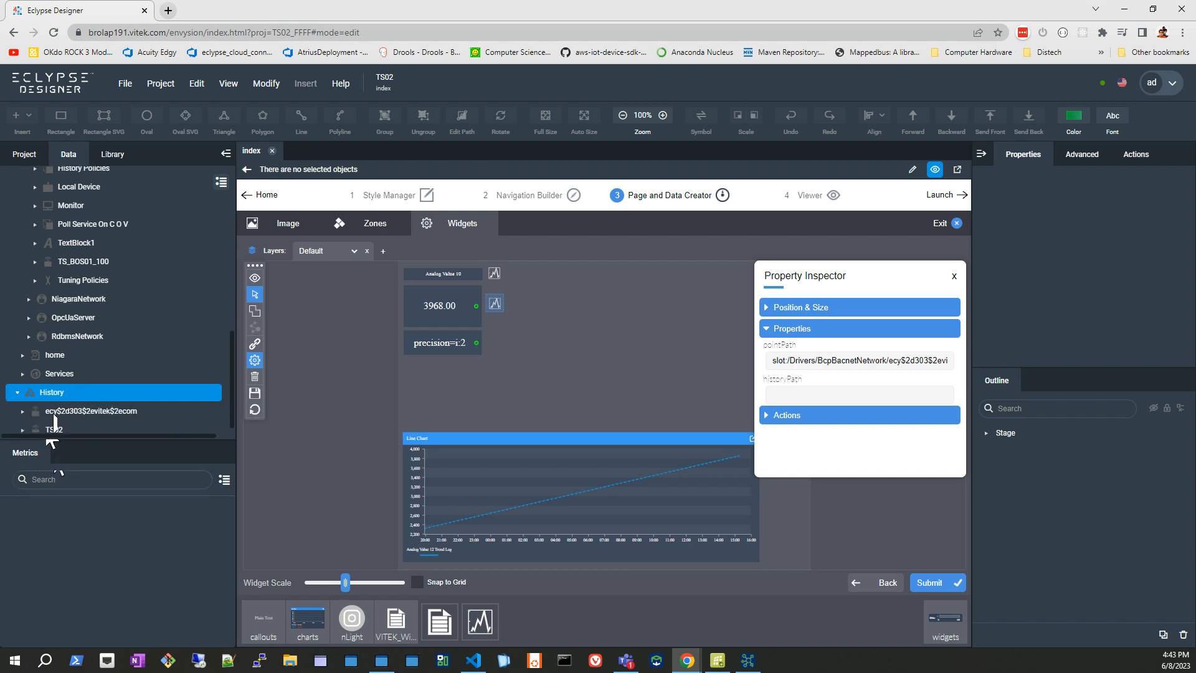
left_click(20, 411)
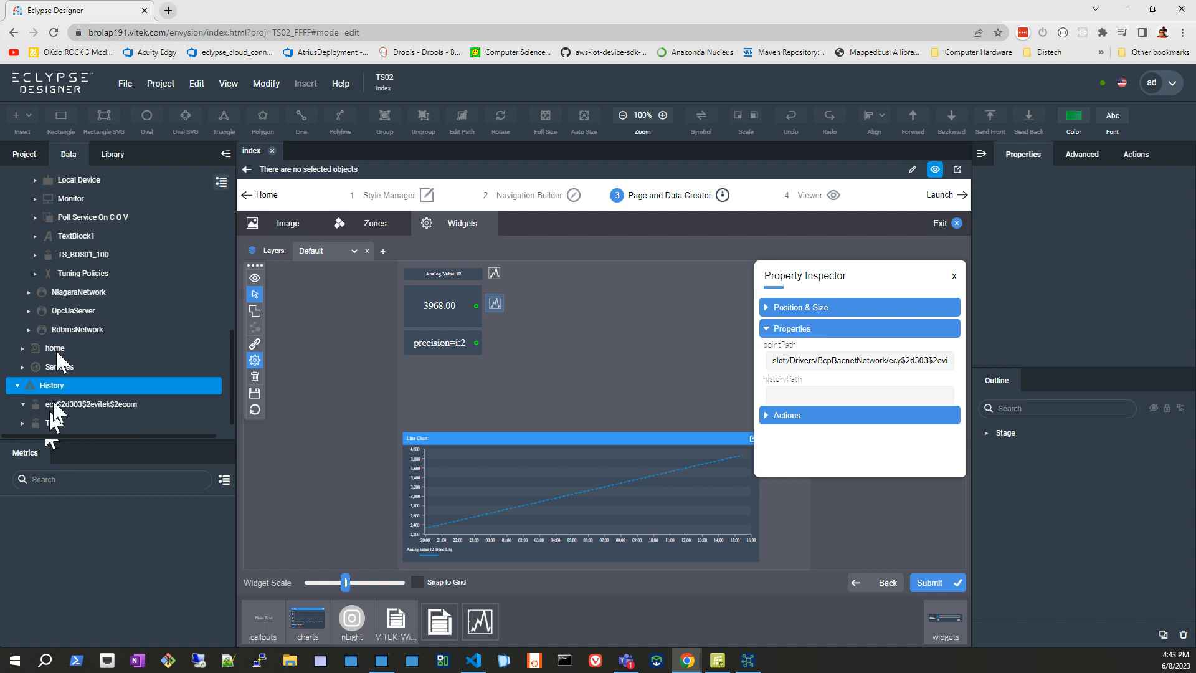
left_click(59, 403)
scroll(103, 525, "down", 5)
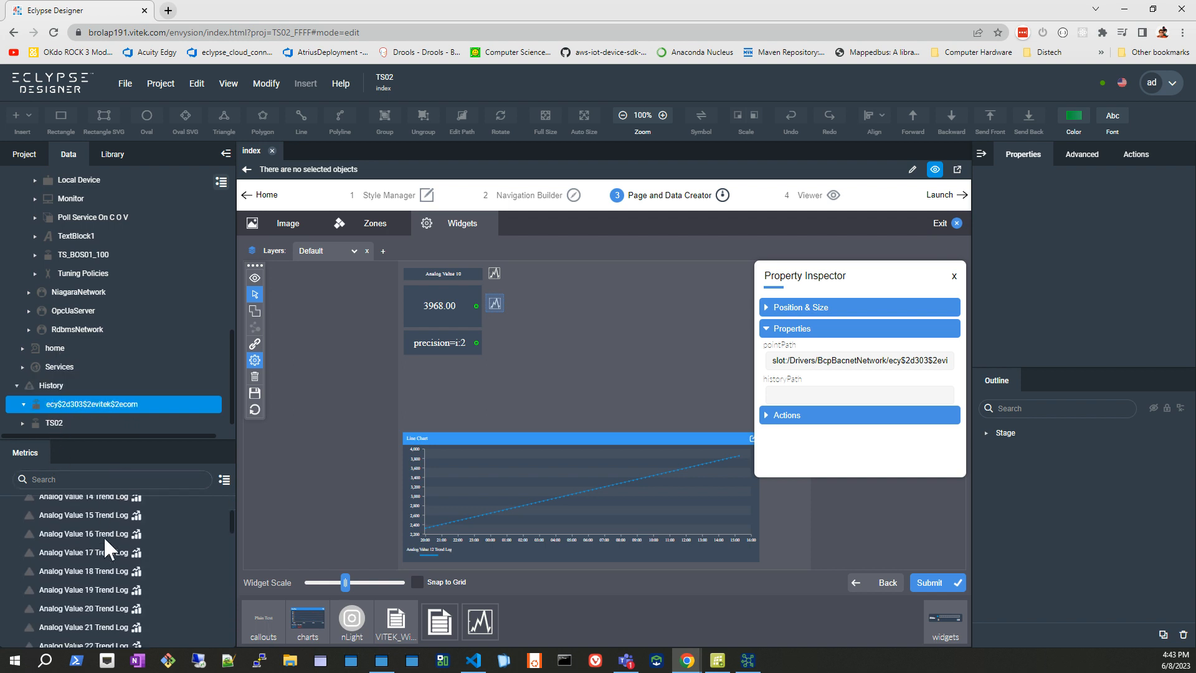
Find the CiscoSwitchTemp Trend Log, copy its path and paste it as the widget's historyPath.
scroll(103, 536, "down", 6)
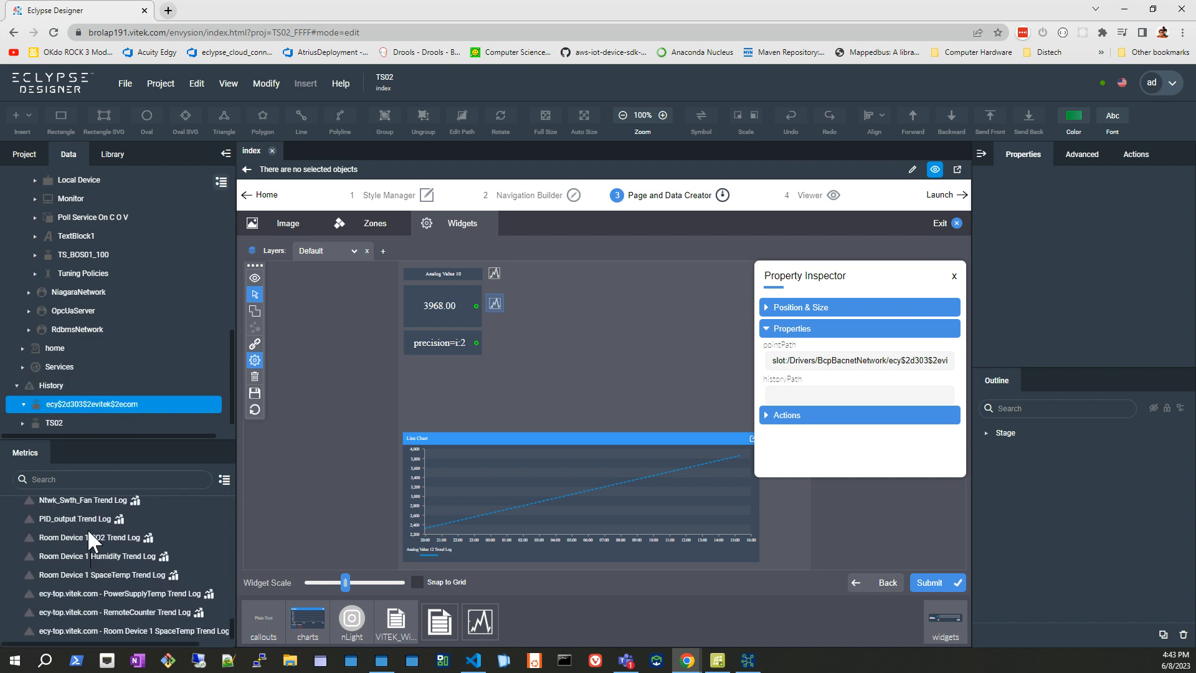
scroll(77, 572, "up", 3)
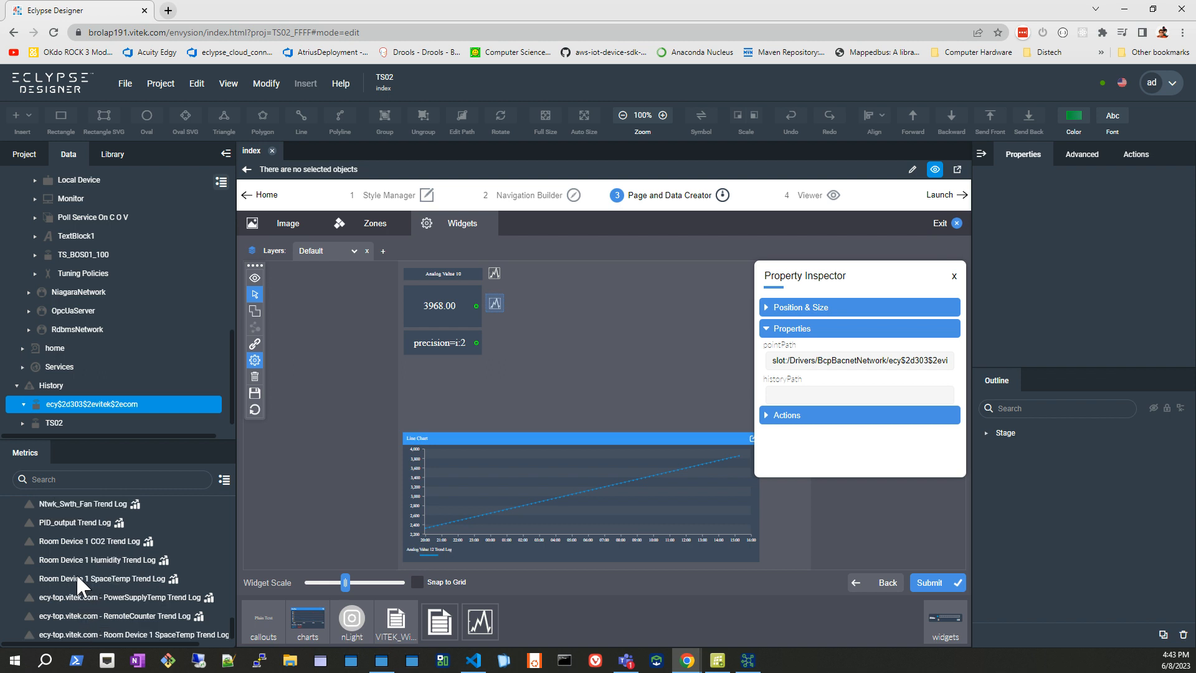
scroll(85, 584, "up", 3)
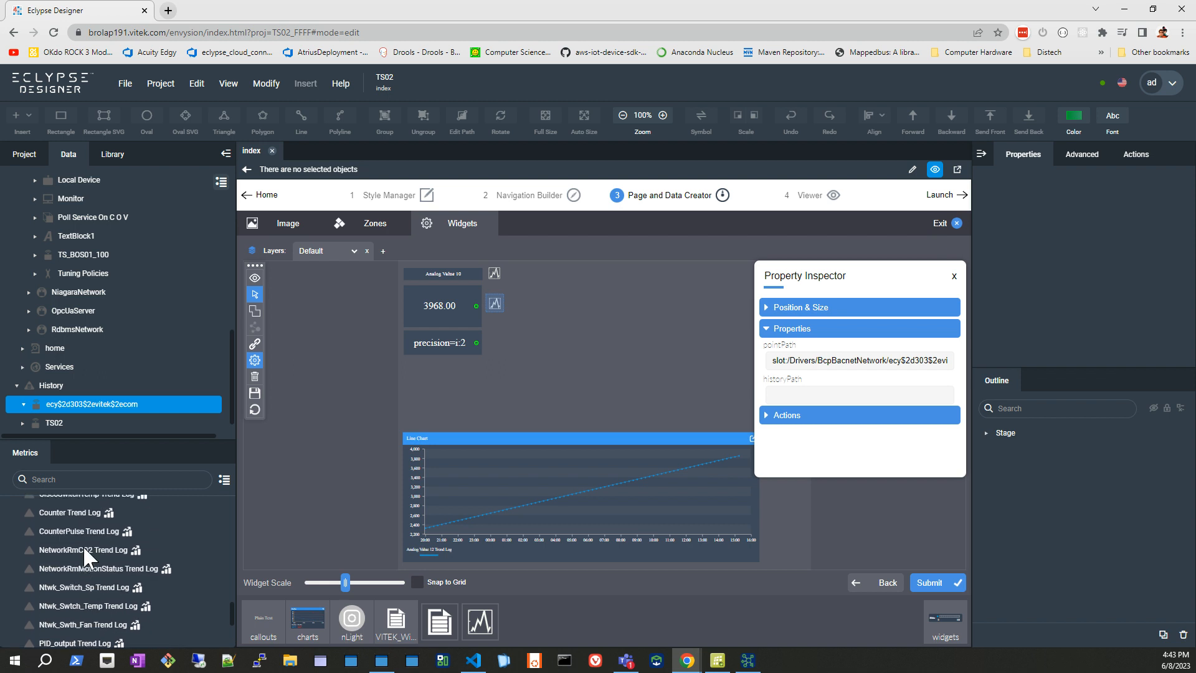
scroll(87, 573, "up", 3)
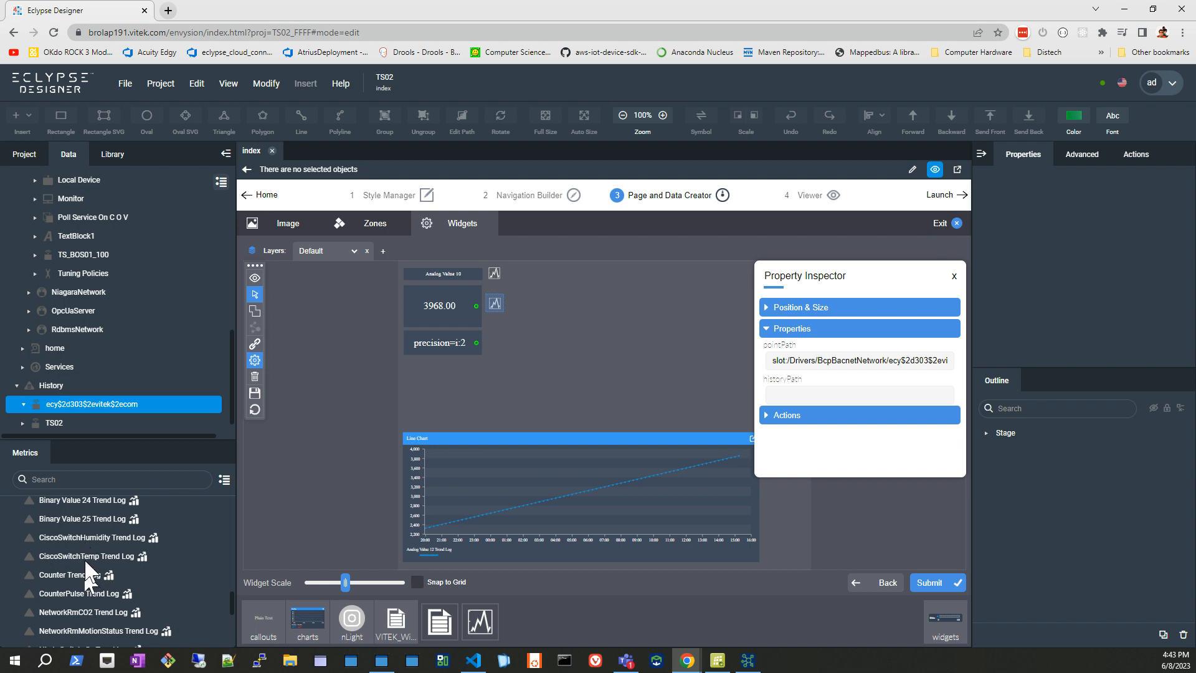
left_click_drag(84, 558, 905, 360)
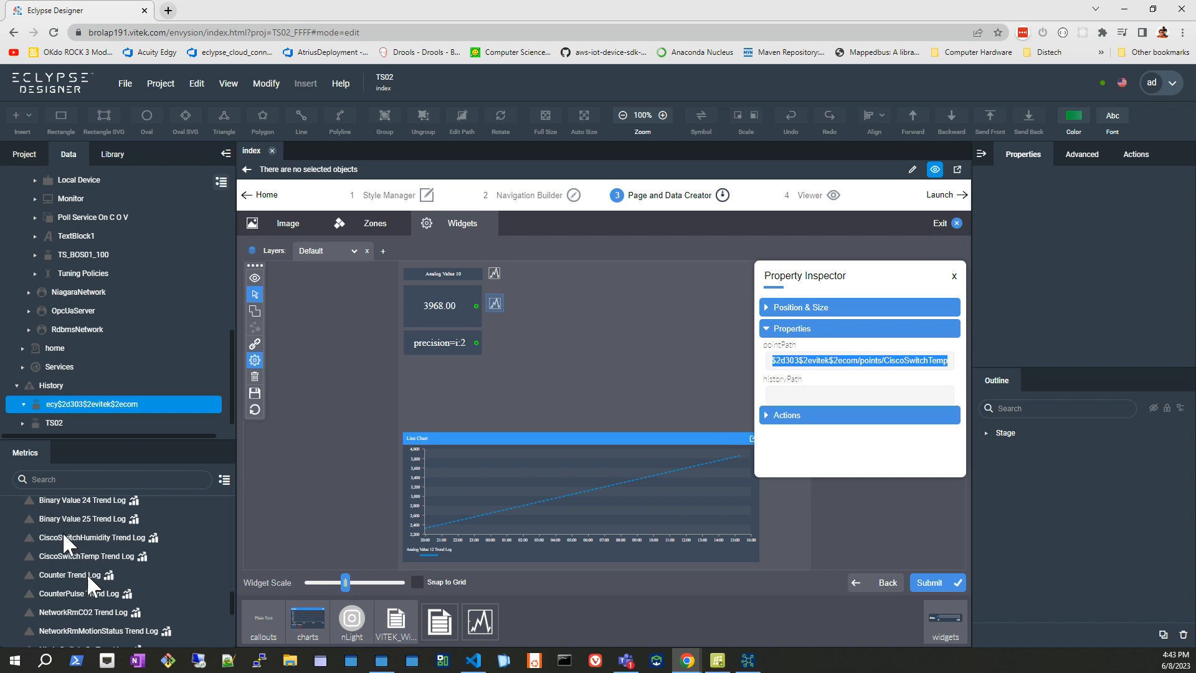
left_click(76, 557)
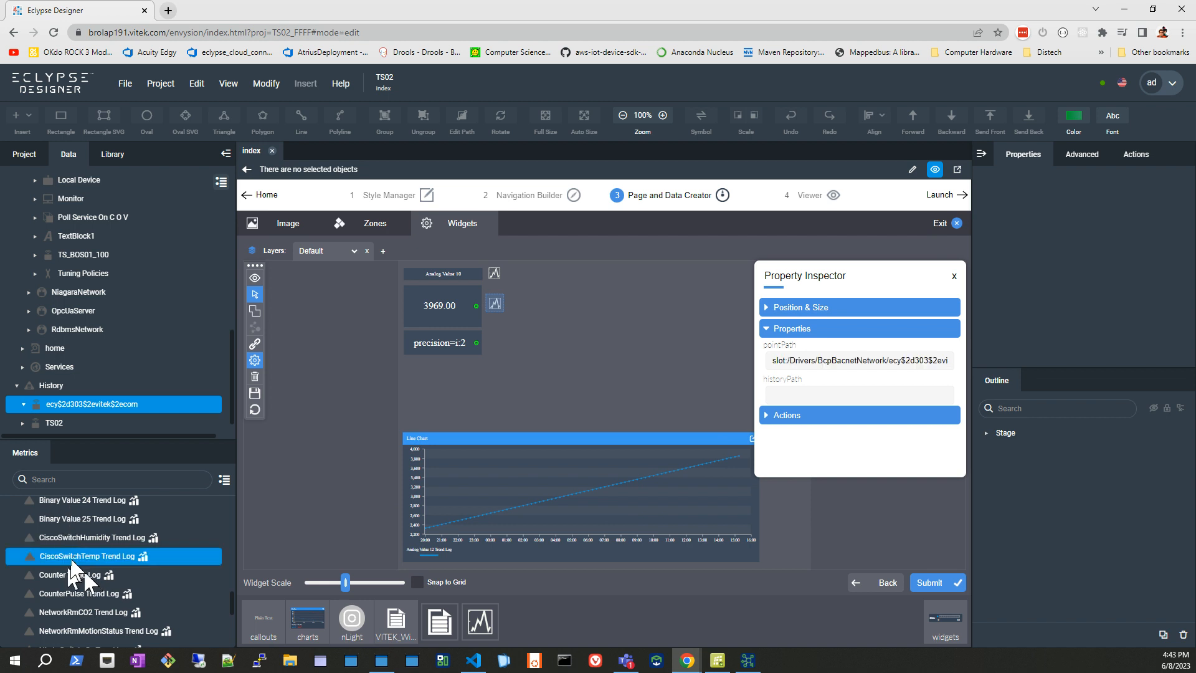
right_click(74, 556)
left_click(93, 570)
left_click(880, 394)
key("ctrl+v")
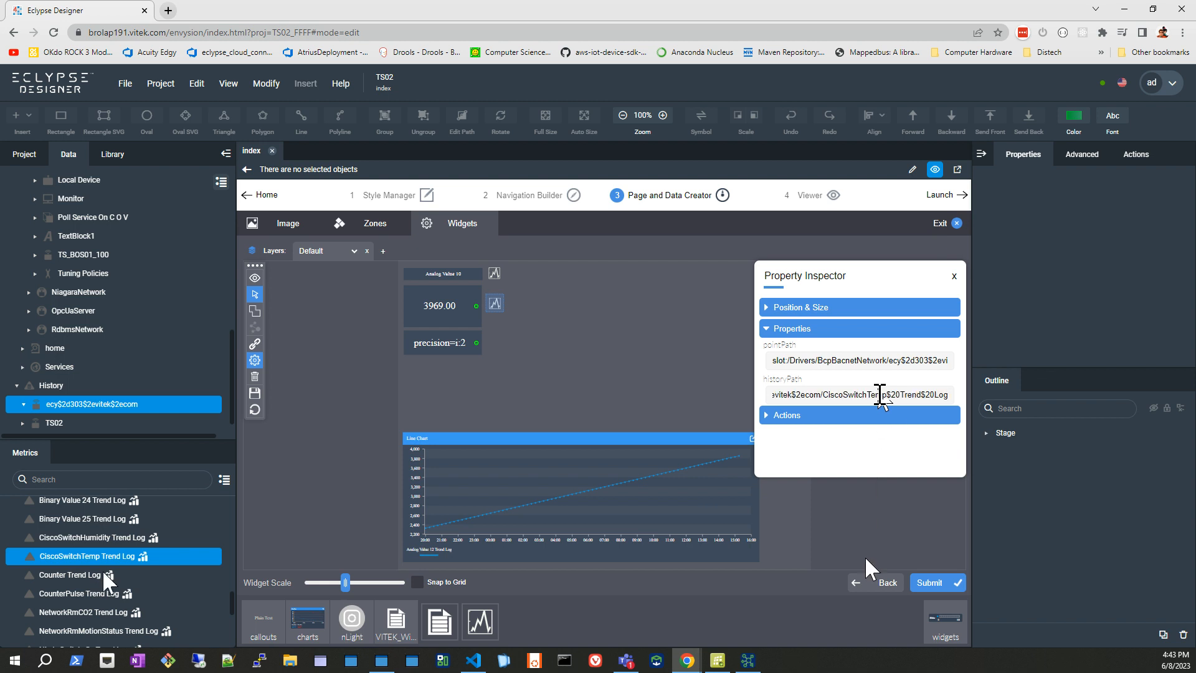
Save and submit the dashboard, and open the new widget's trend chart on the Location page in the Viewer.
left_click(253, 393)
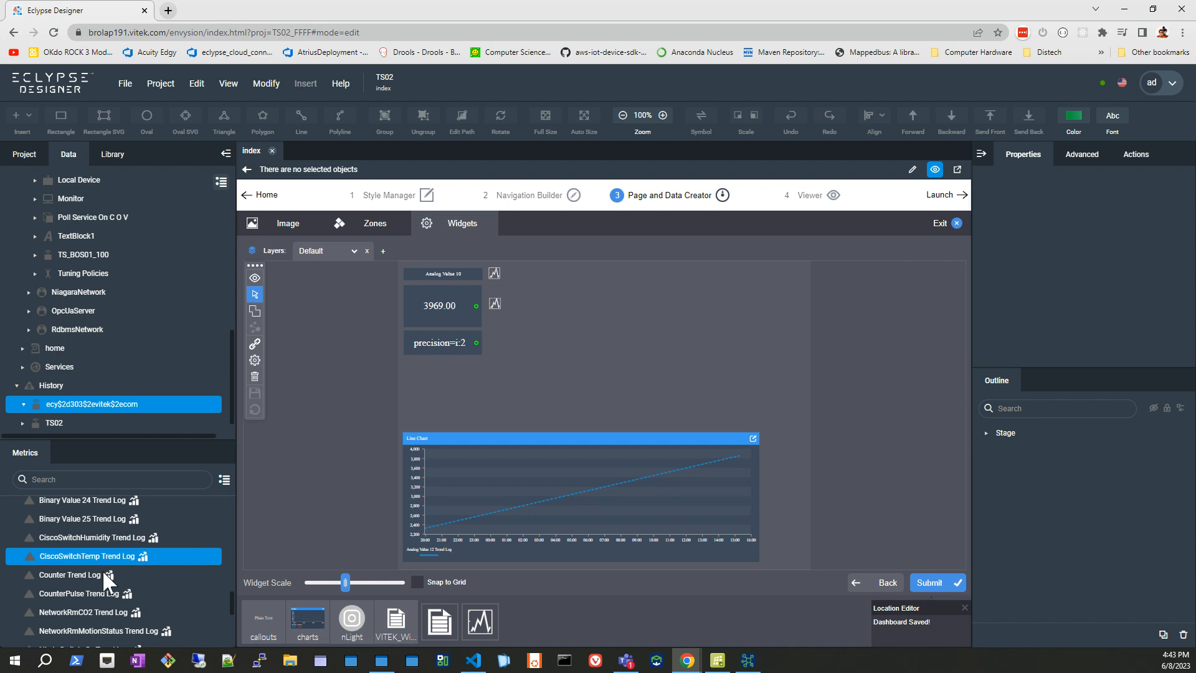
left_click(933, 583)
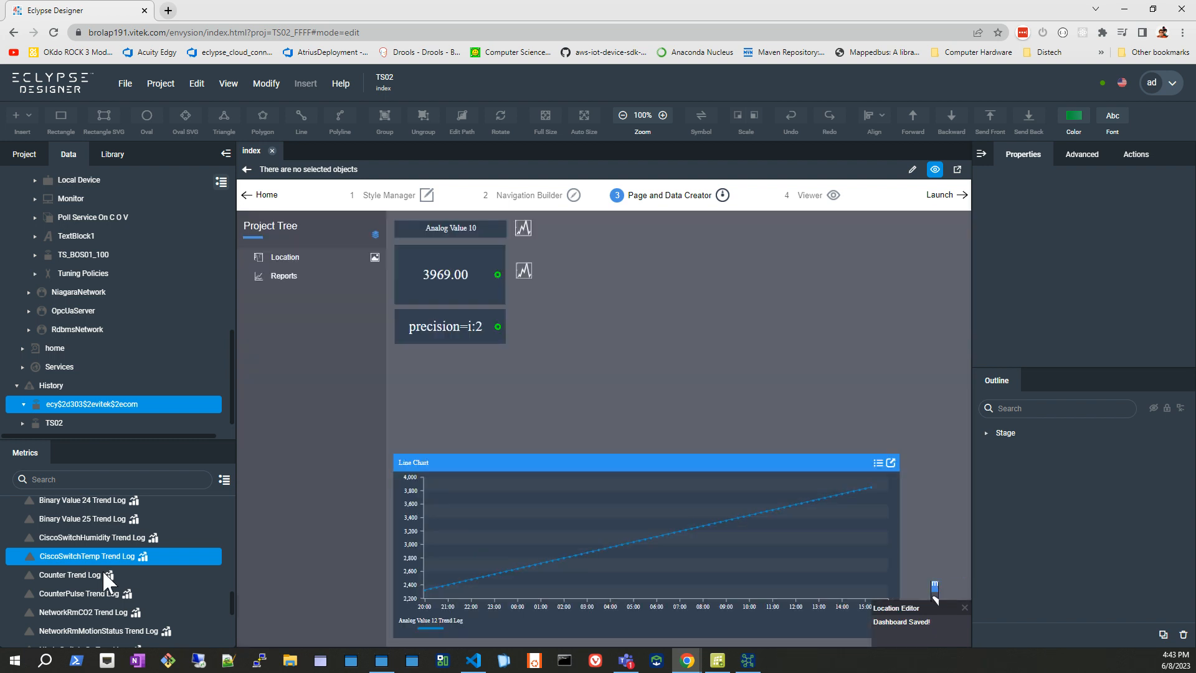
left_click(810, 201)
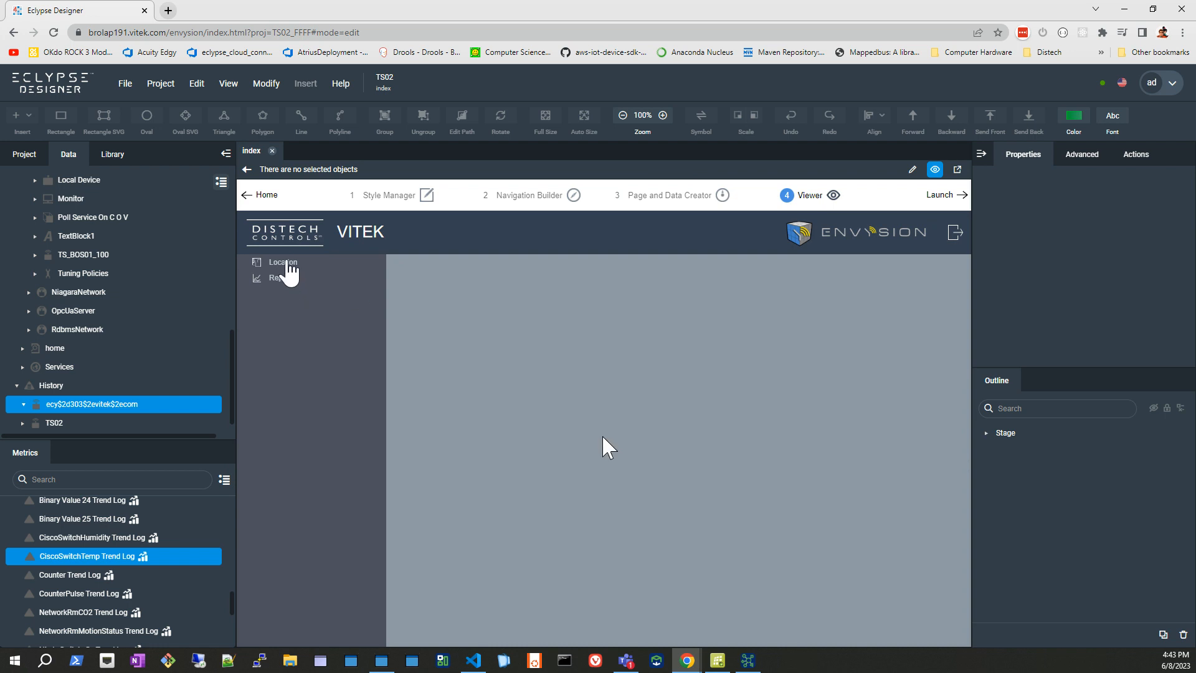
left_click(285, 263)
left_click(540, 314)
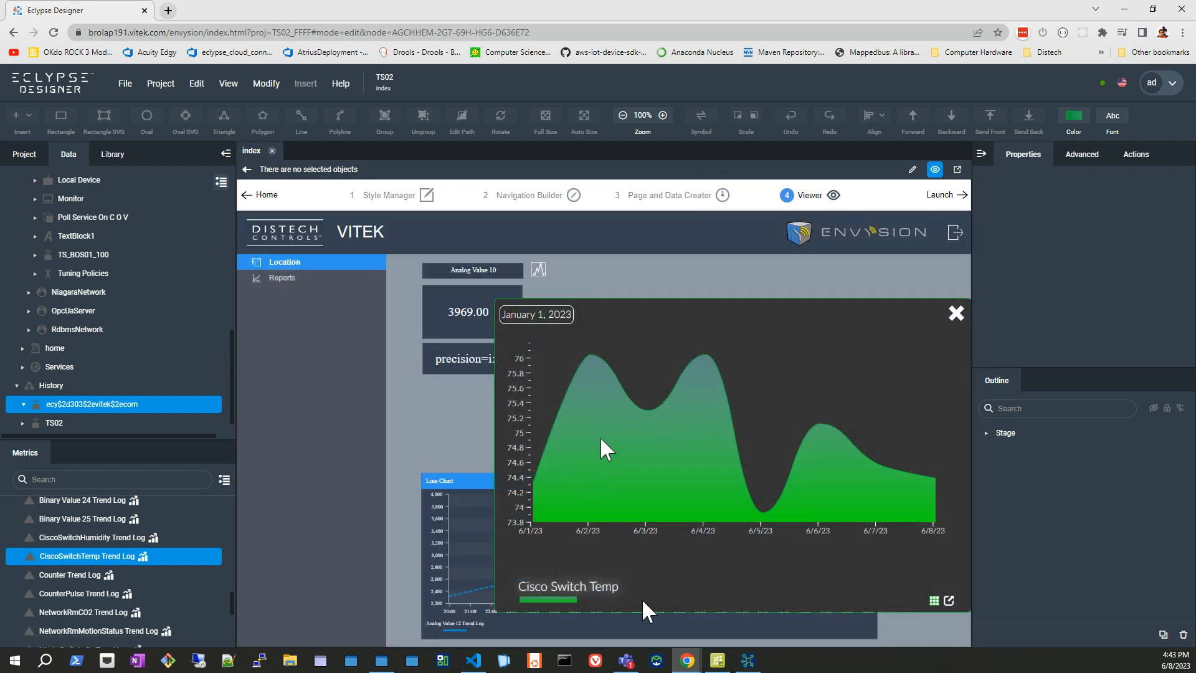
Check the Cisco Switch Temp data in table view, and set the chart's period to This Month.
left_click(934, 600)
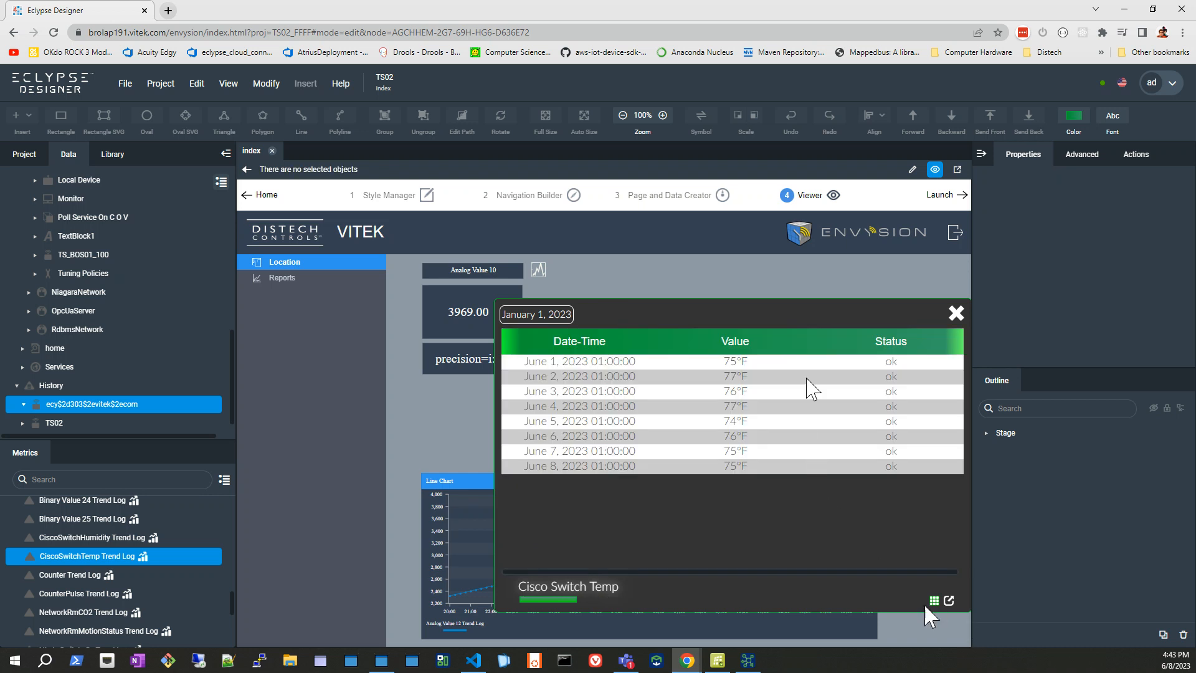
left_click(933, 601)
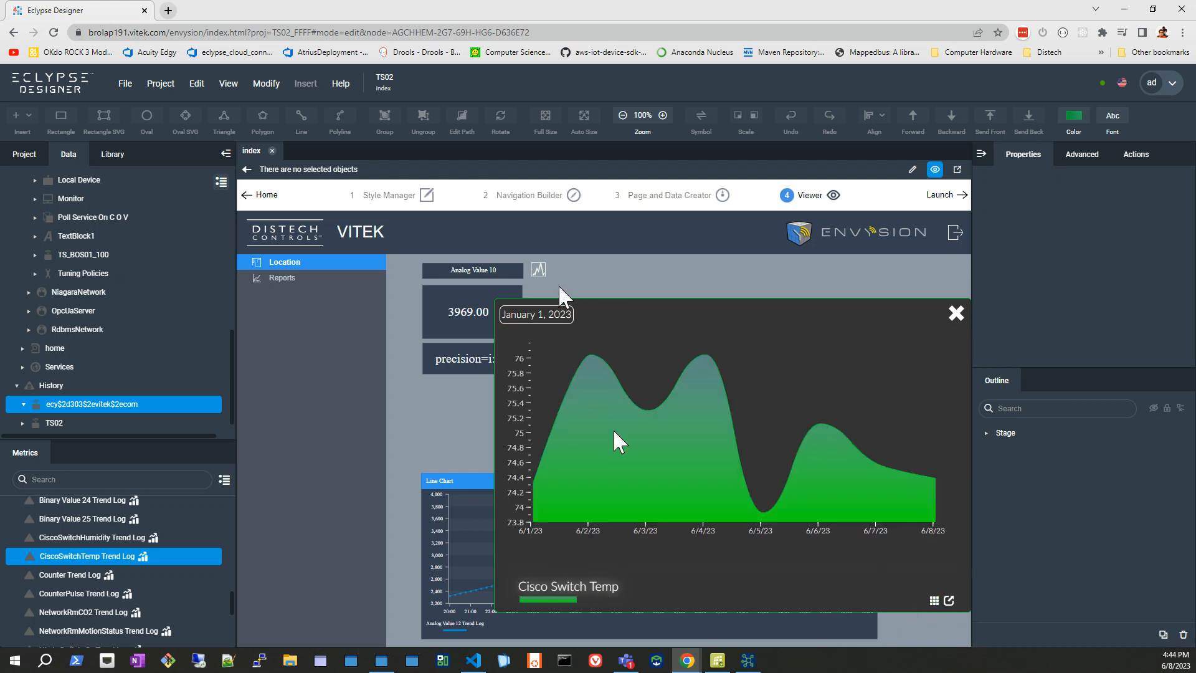
left_click(543, 315)
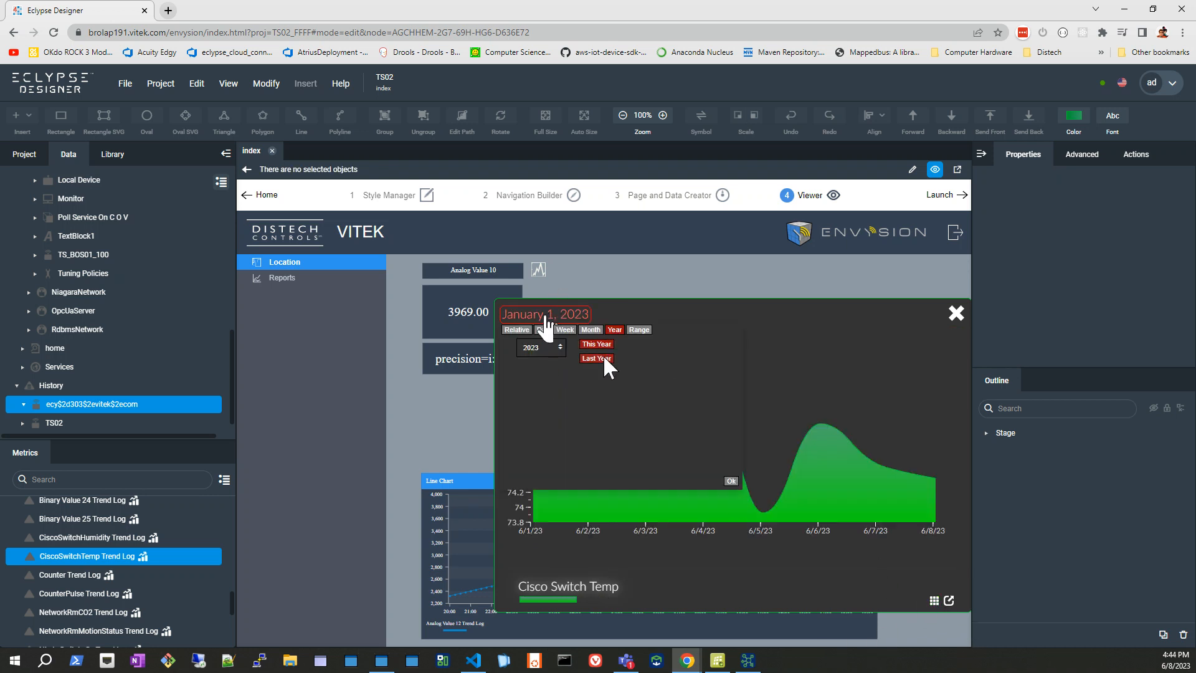
left_click(591, 331)
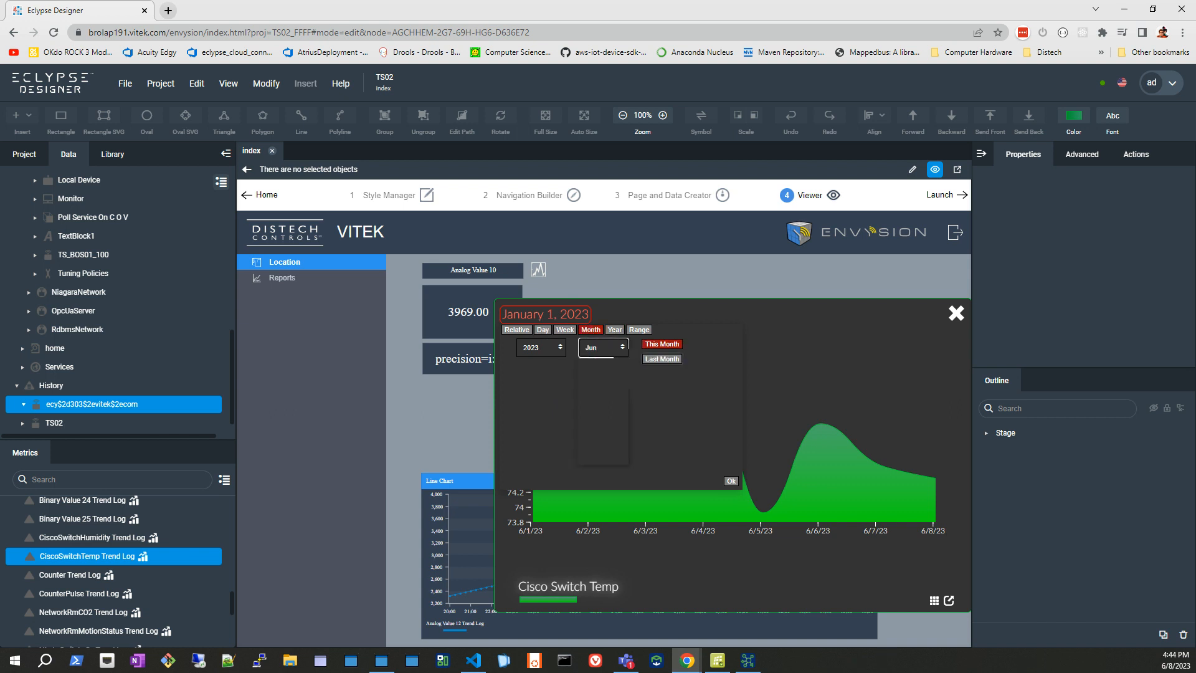
left_click(654, 346)
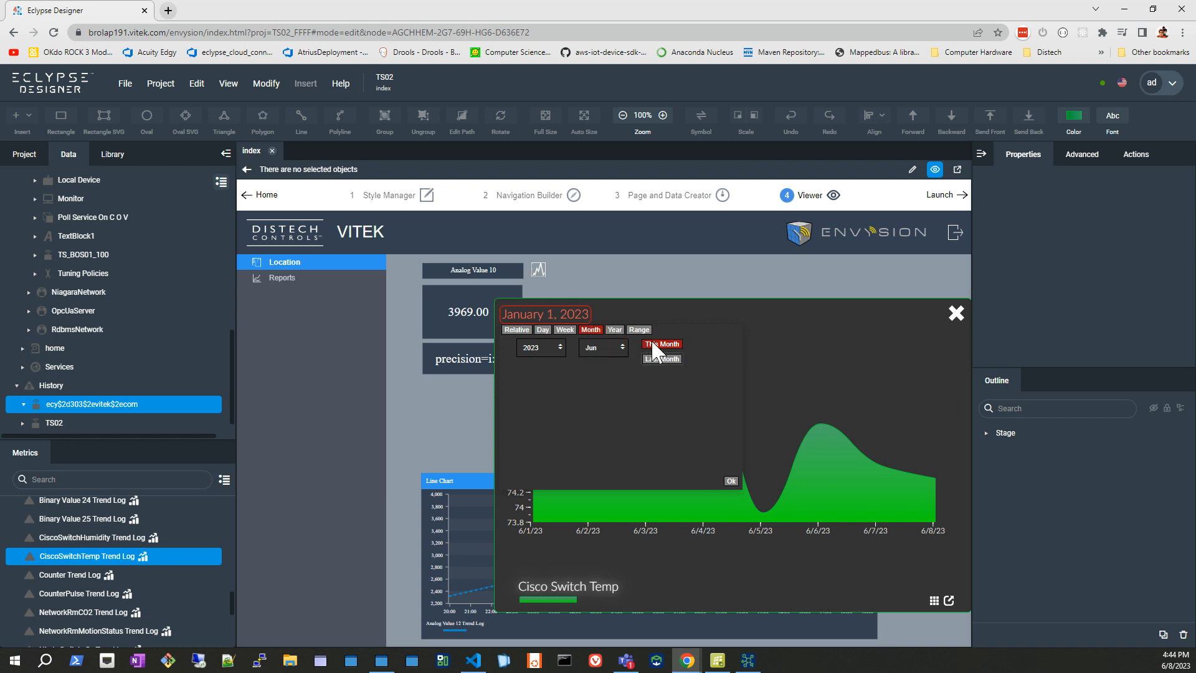
left_click(730, 481)
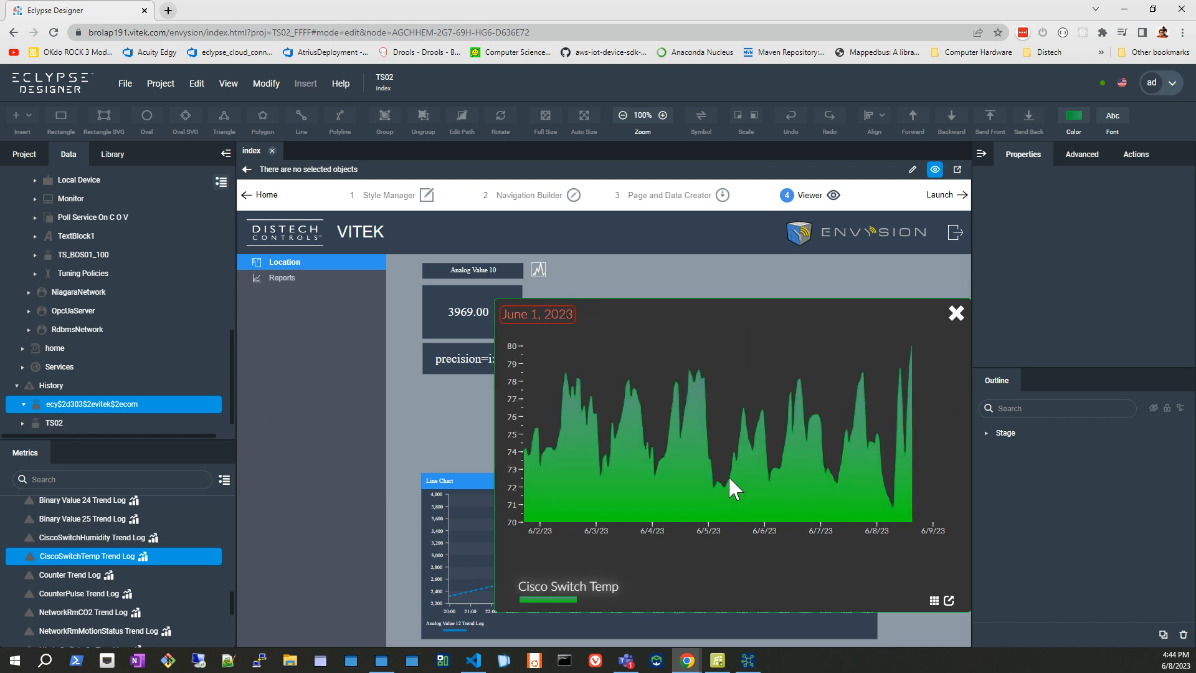
Look through the table of Cisco Switch Temp readings for the month and close the chart popup.
left_click(934, 600)
scroll(887, 506, "down", 5)
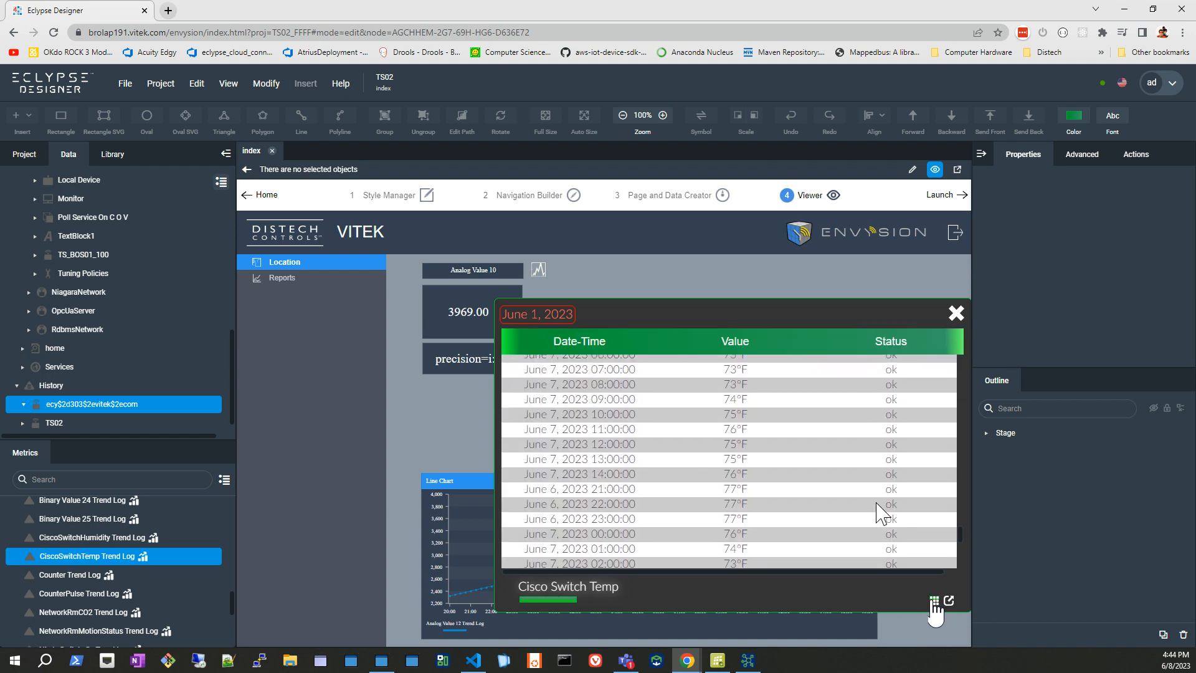
scroll(876, 505, "down", 5)
left_click(959, 315)
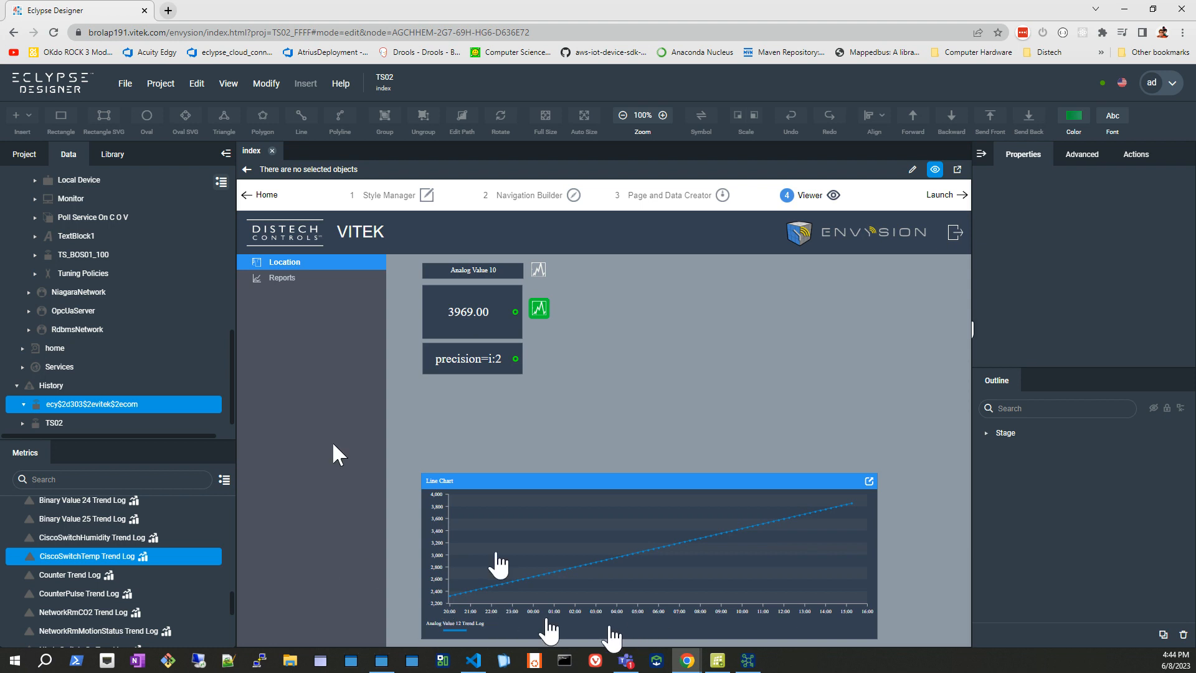
Return to the Envysion home page and view the project's assets/icons files, enlarging the file list and selecting action-black.svg.
left_click(268, 195)
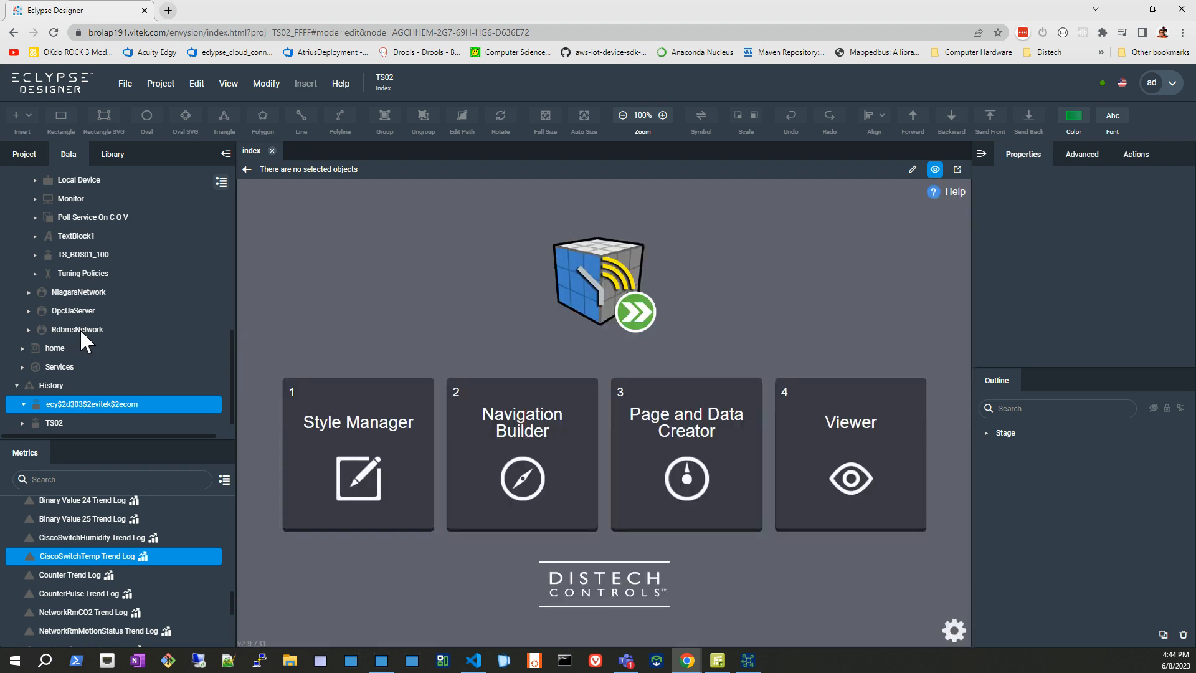
left_click(29, 154)
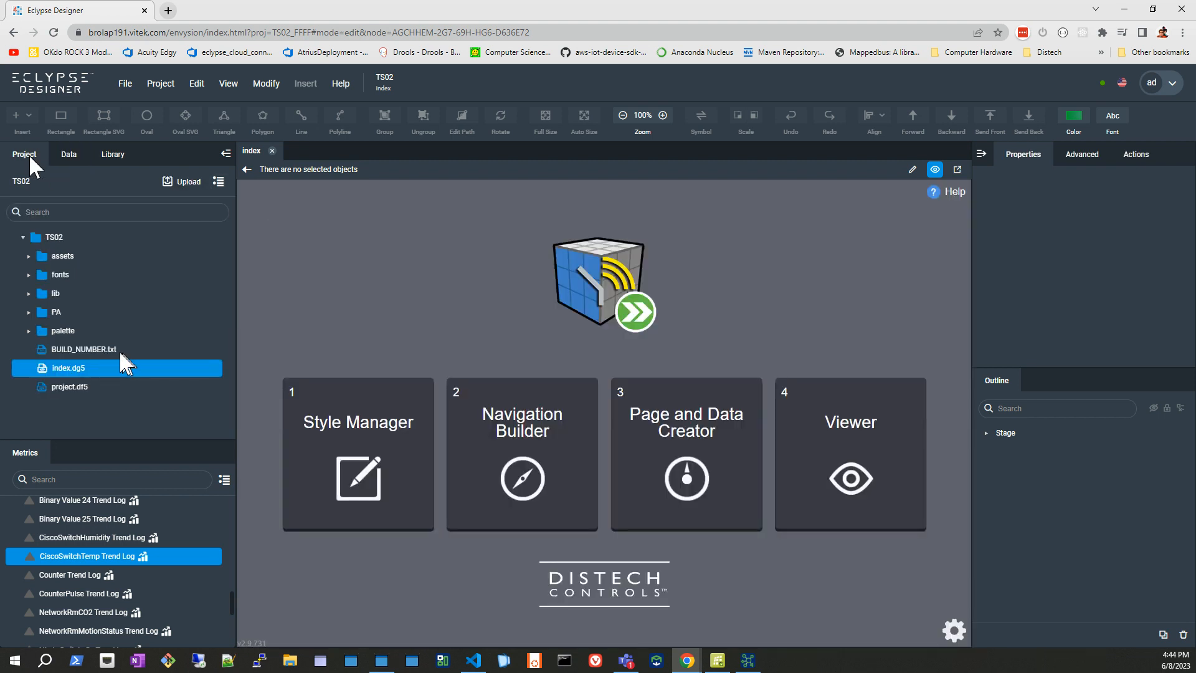
left_click(30, 257)
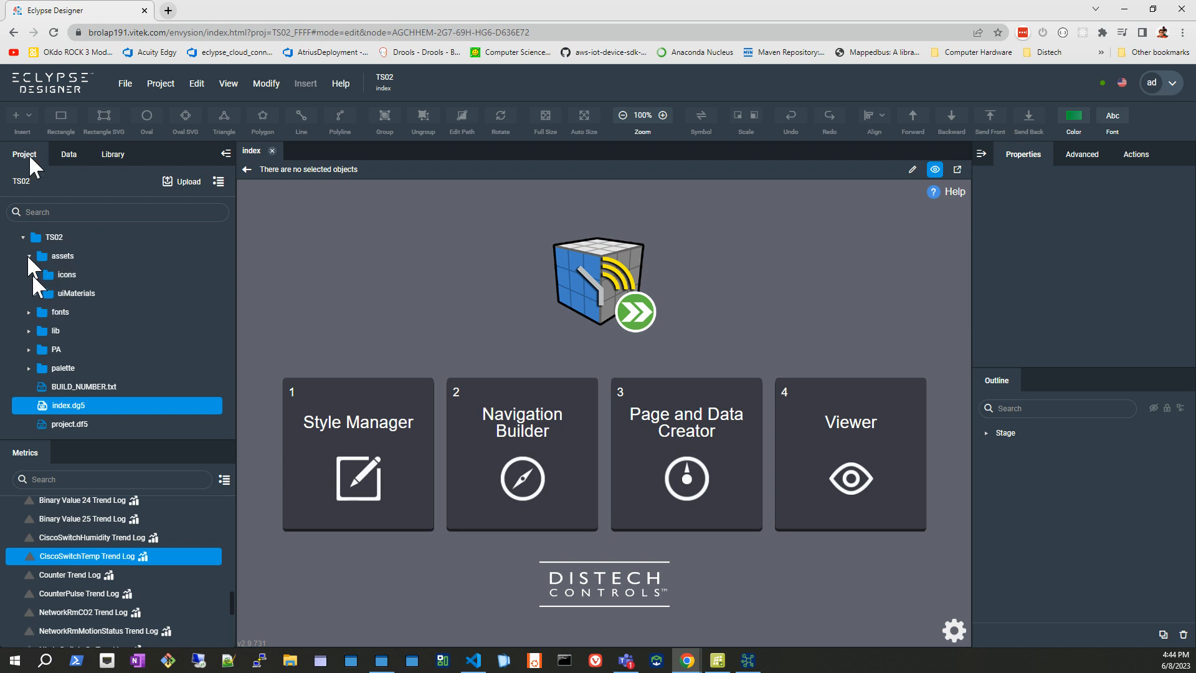
left_click(35, 274)
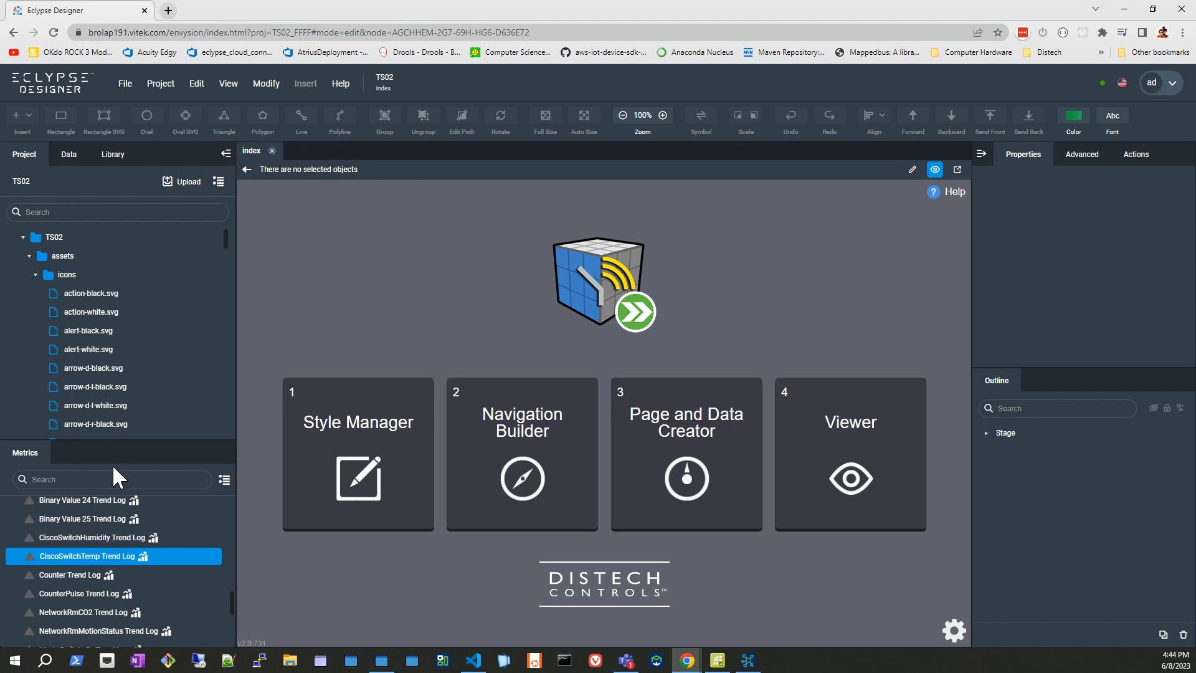
left_click_drag(90, 443, 90, 578)
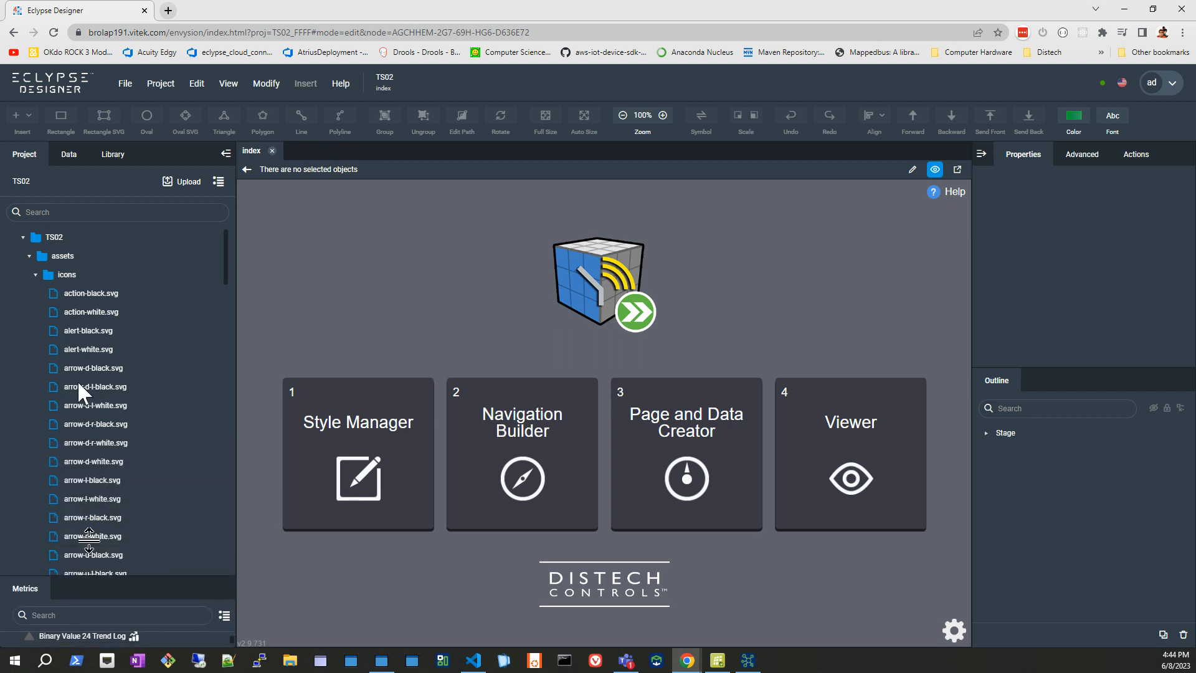
left_click(87, 293)
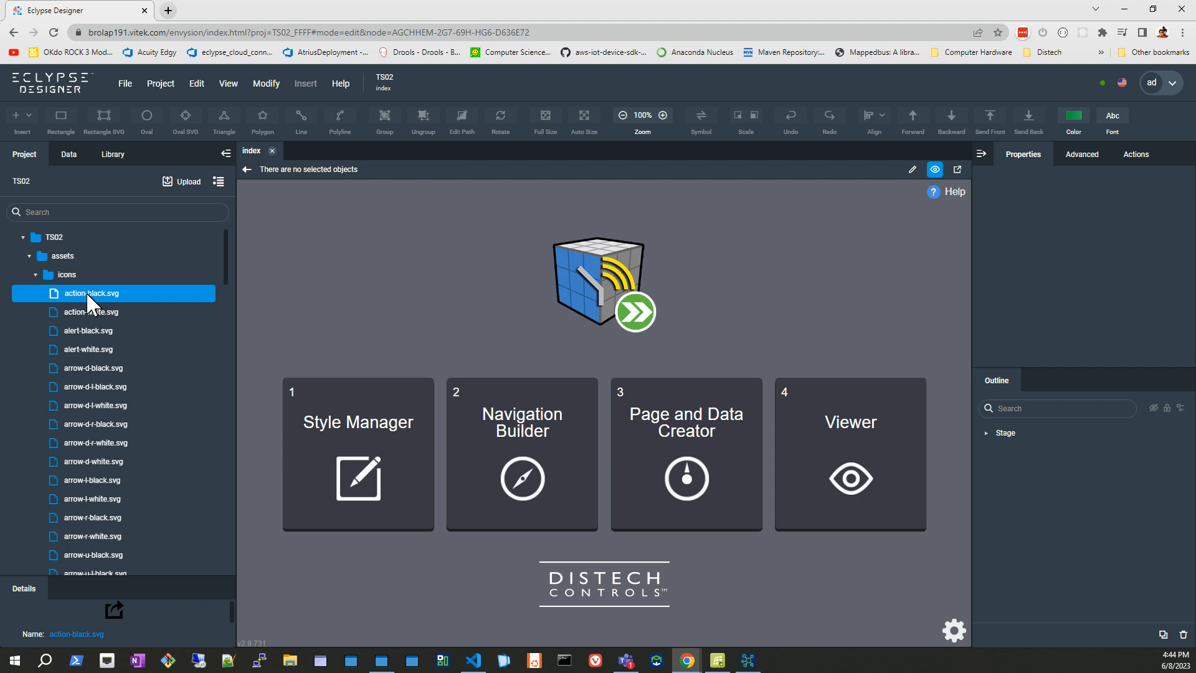
Collapse the icons folder, look through the files in the uiMaterials folder and collapse it again.
left_click(35, 275)
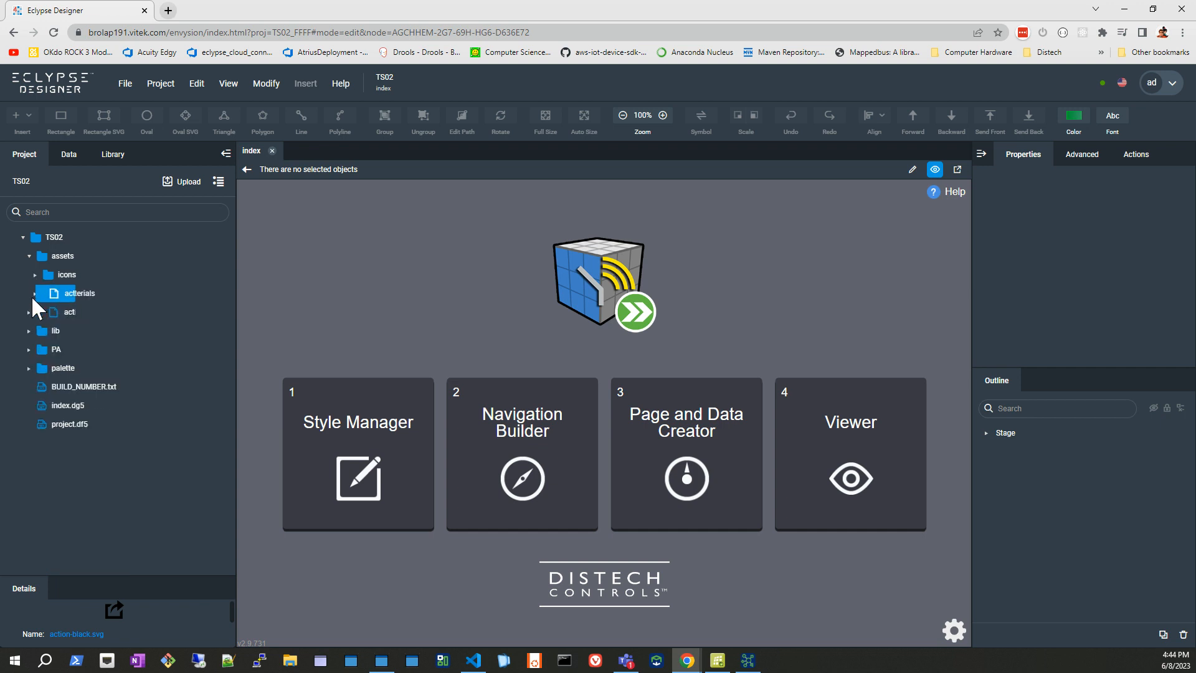
left_click(32, 294)
scroll(88, 361, "down", 2)
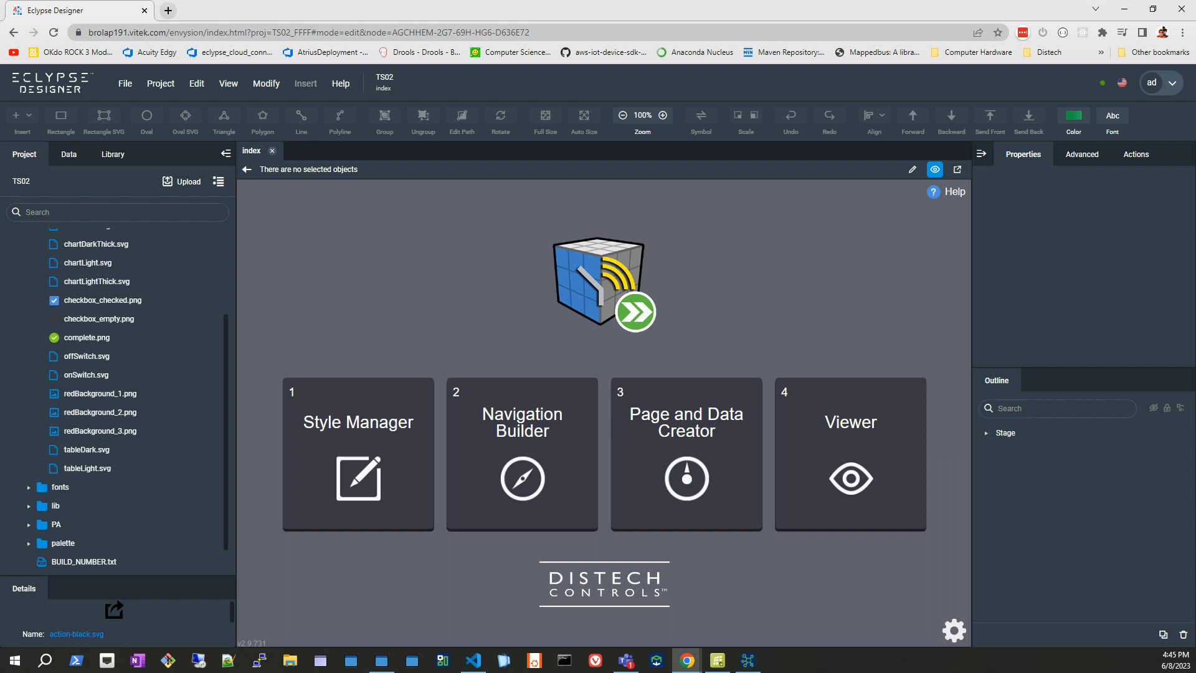
scroll(103, 466, "up", 2)
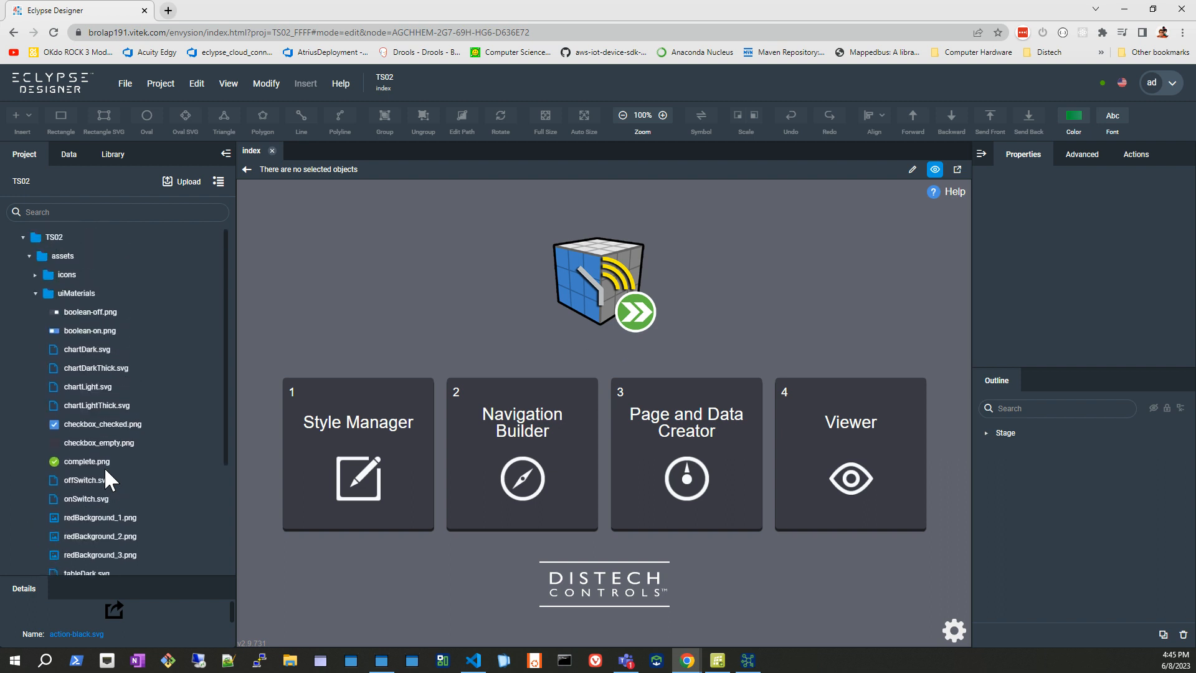
left_click(35, 293)
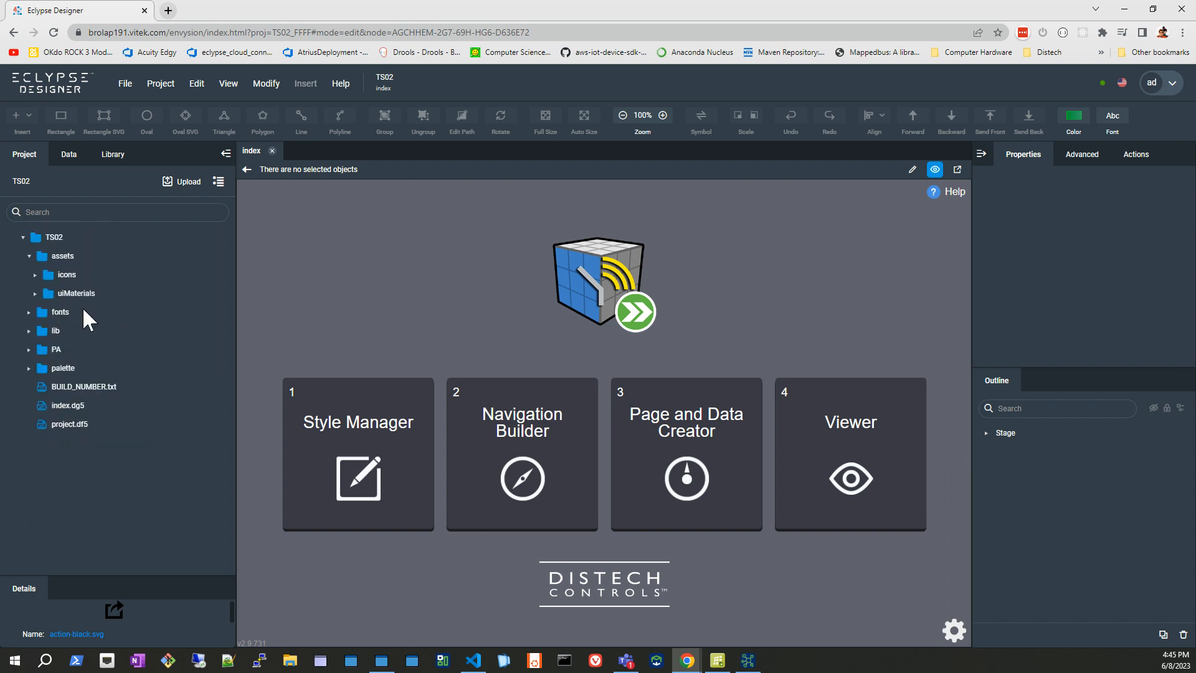
Open VITEK_Widgets.dg5 from the project's palette folder and switch it to edit mode.
left_click(28, 367)
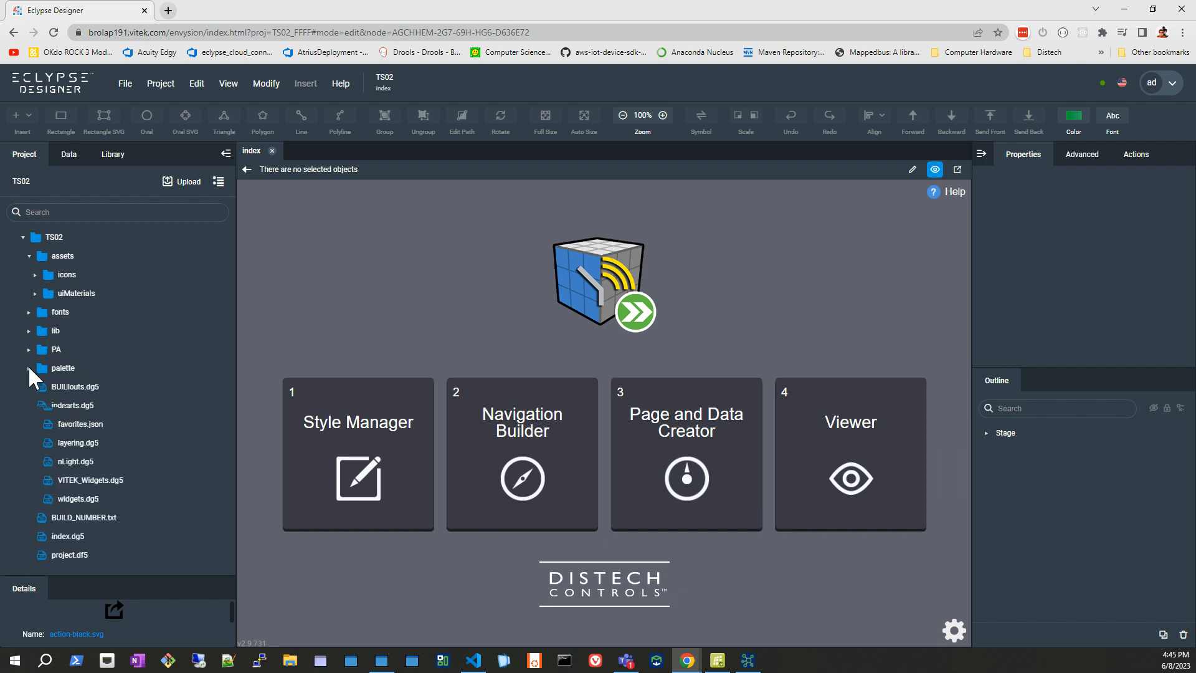
left_click(84, 480)
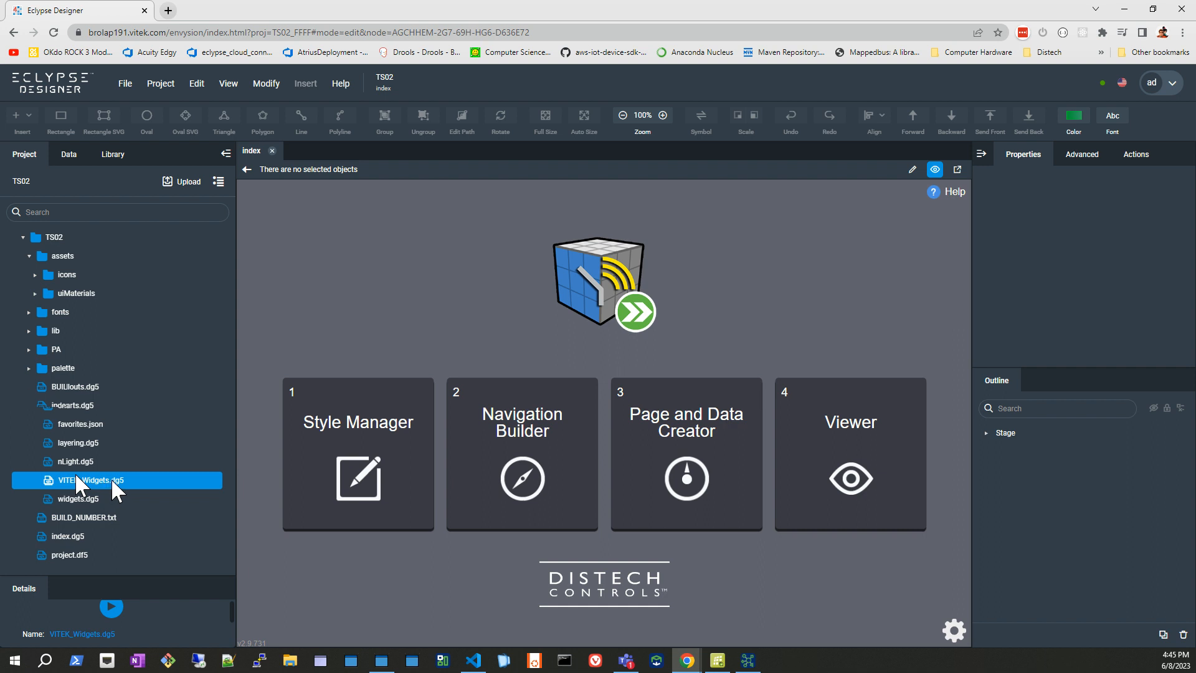
double_click(92, 480)
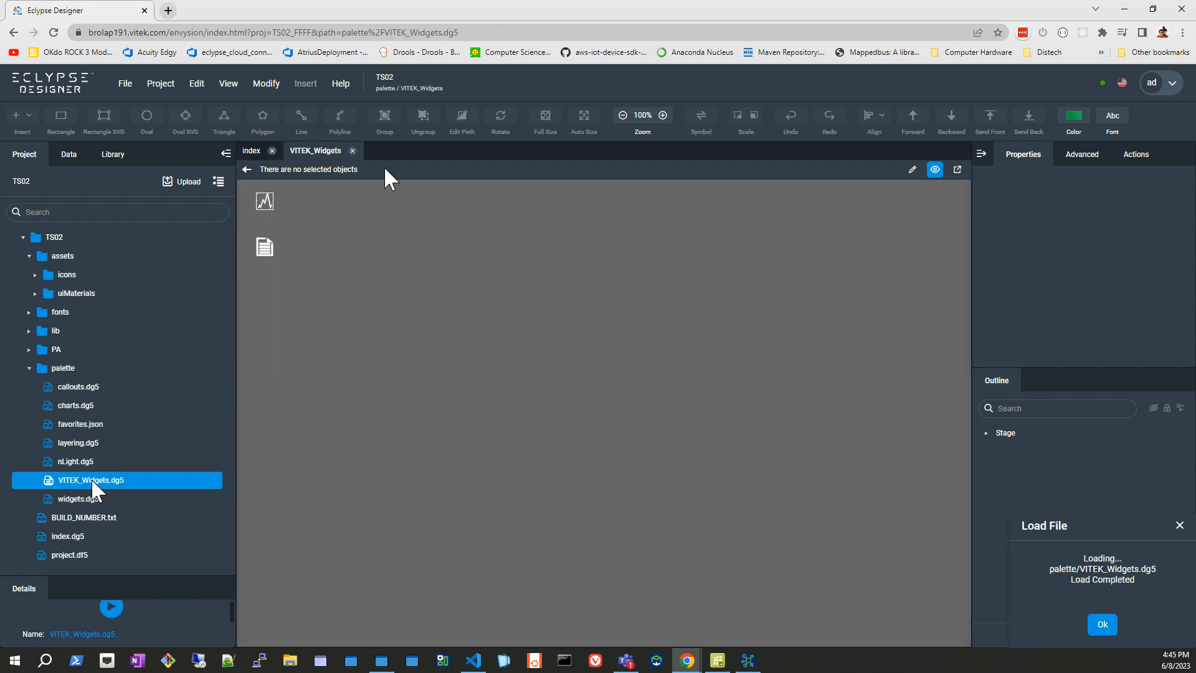
left_click(912, 169)
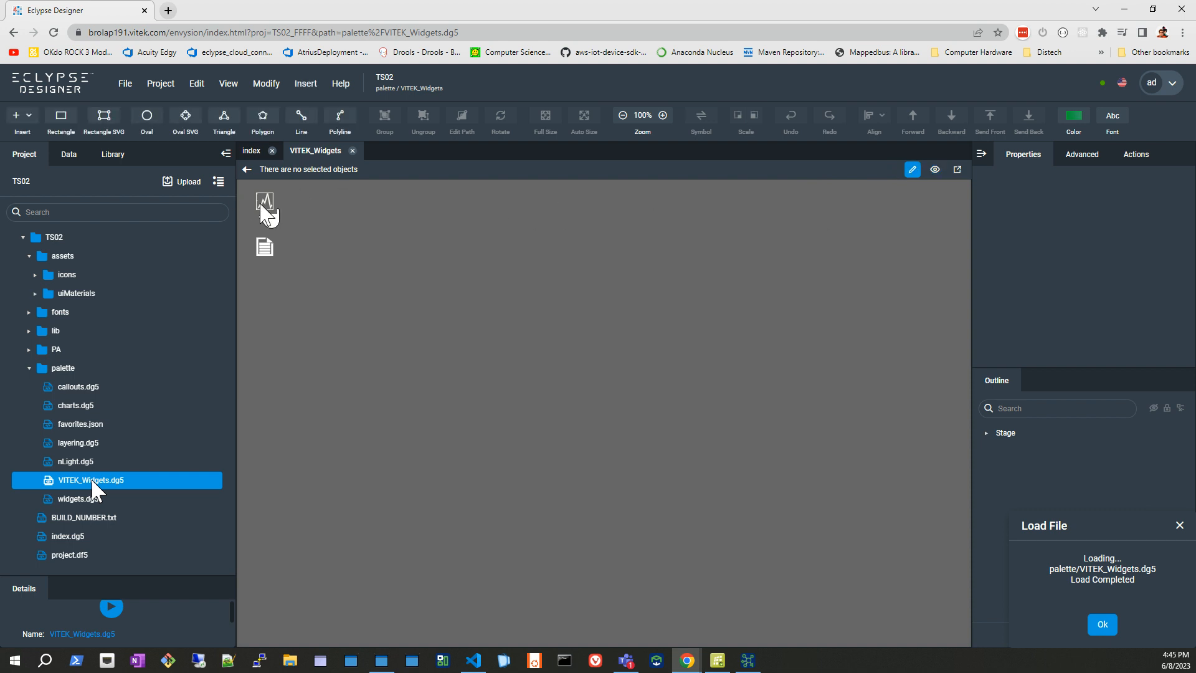
Select the trend chart icon on the VITEK_Widgets page and open its symbol for editing.
left_click(271, 208)
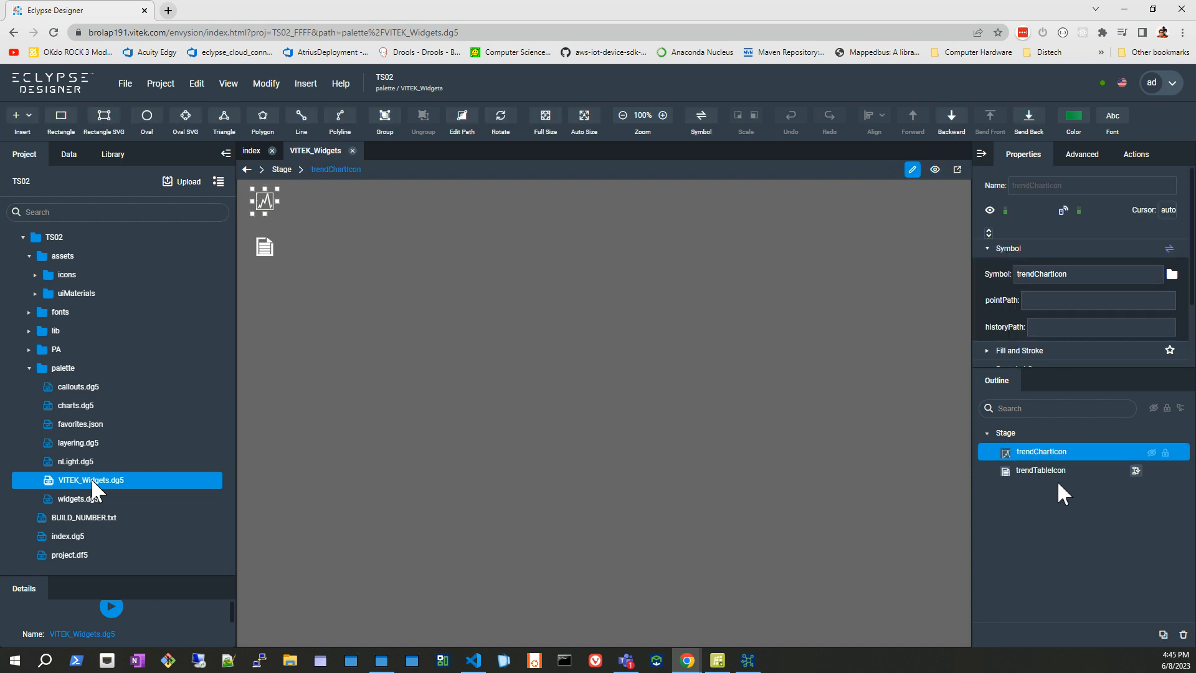
right_click(270, 211)
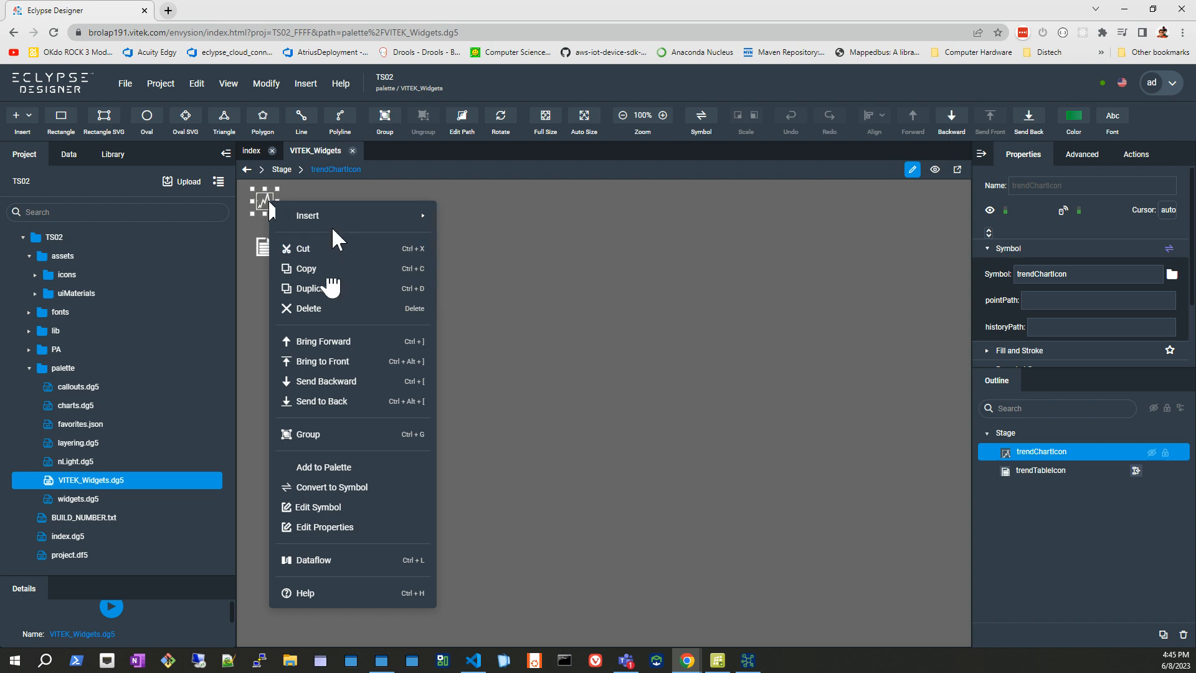
left_click(338, 510)
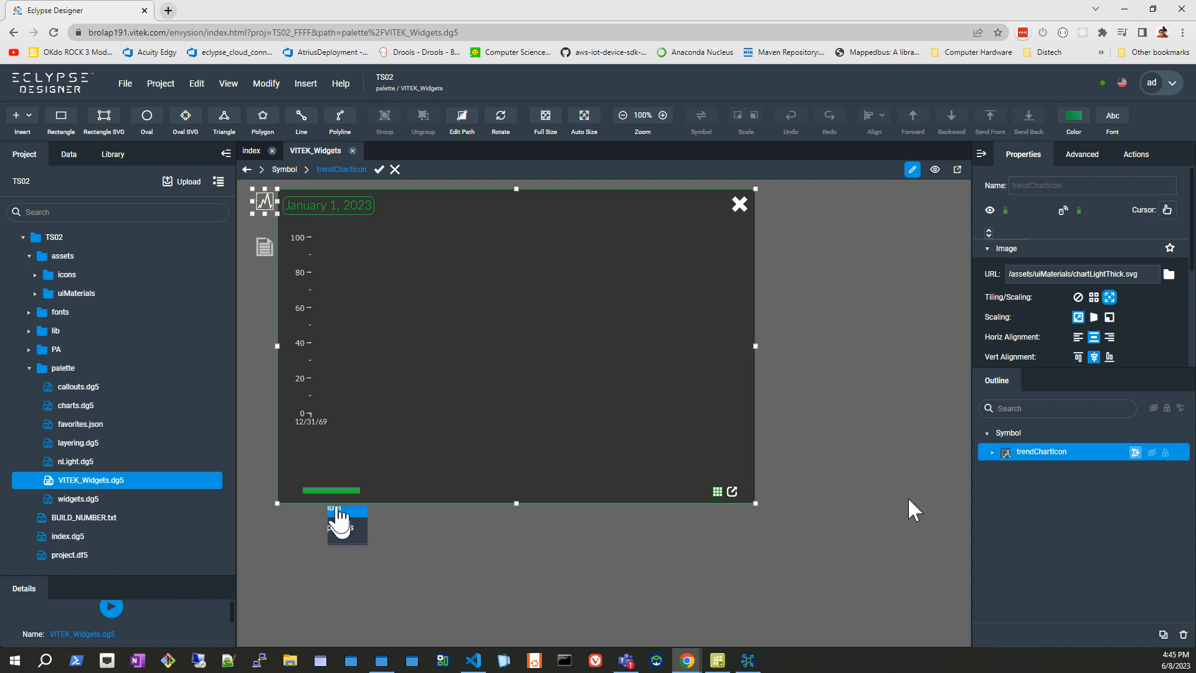
Expand trendChartIcon in the outline and open its callout's point_HistoryChart symbol for editing.
left_click(993, 452)
left_click(1010, 469)
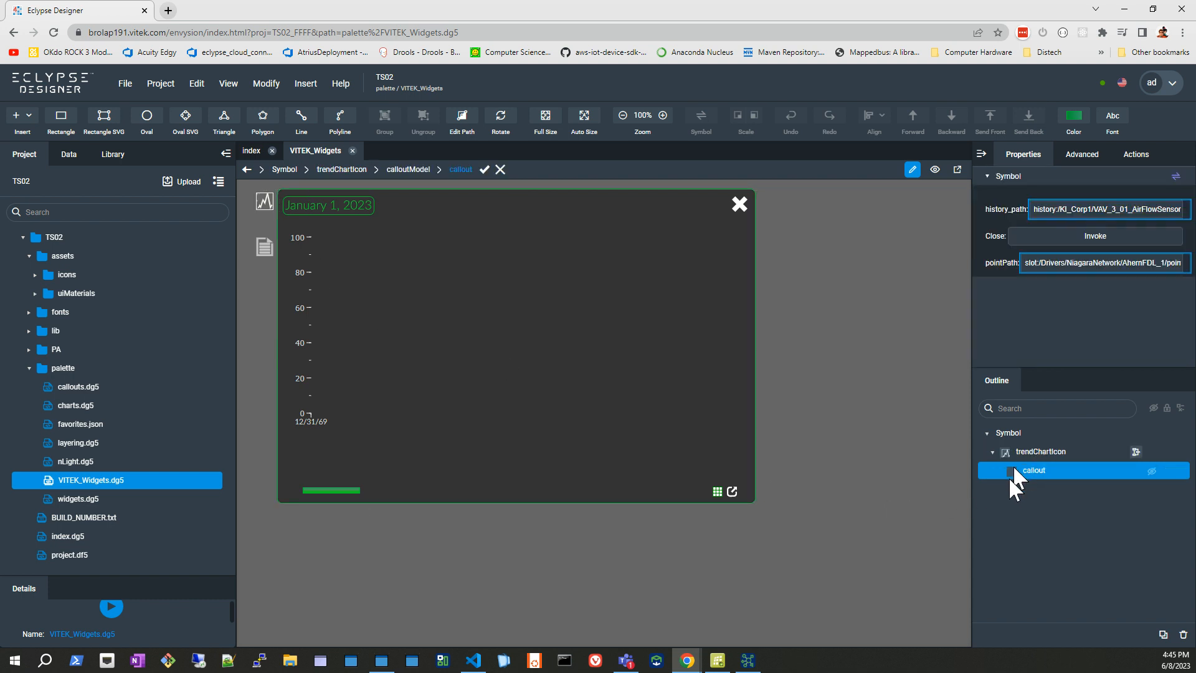
right_click(1019, 470)
left_click(1073, 508)
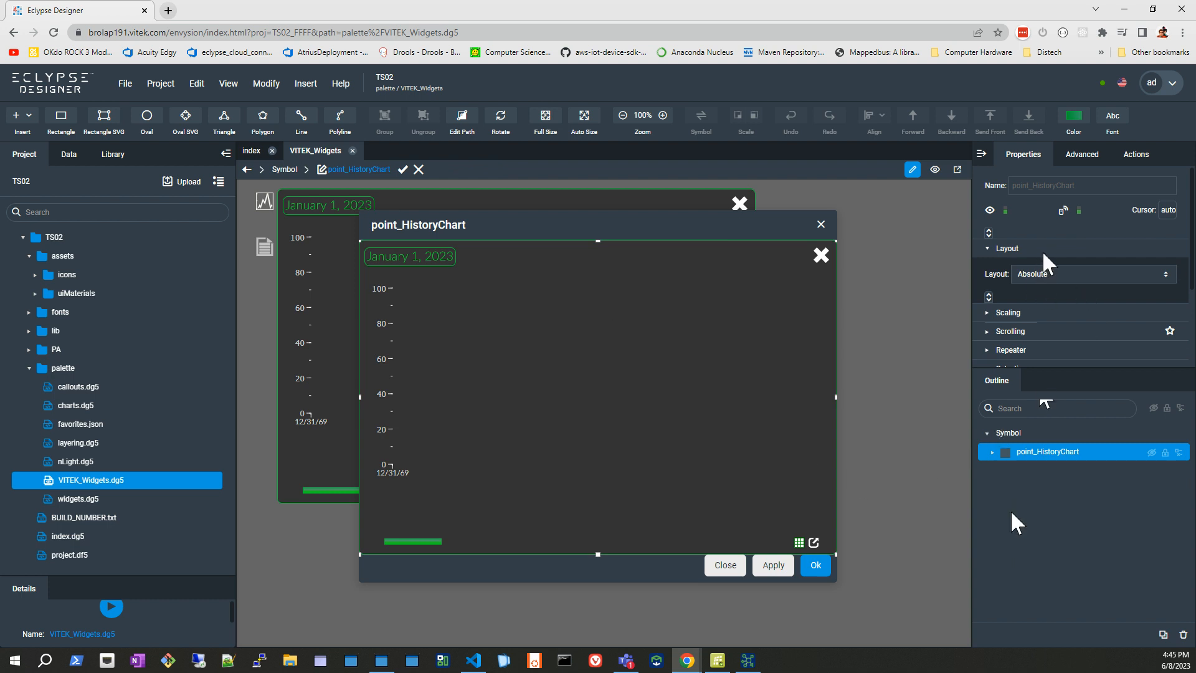
Expand point_HistoryChart's components, view the dataflow of descOrder and close it.
left_click(992, 452)
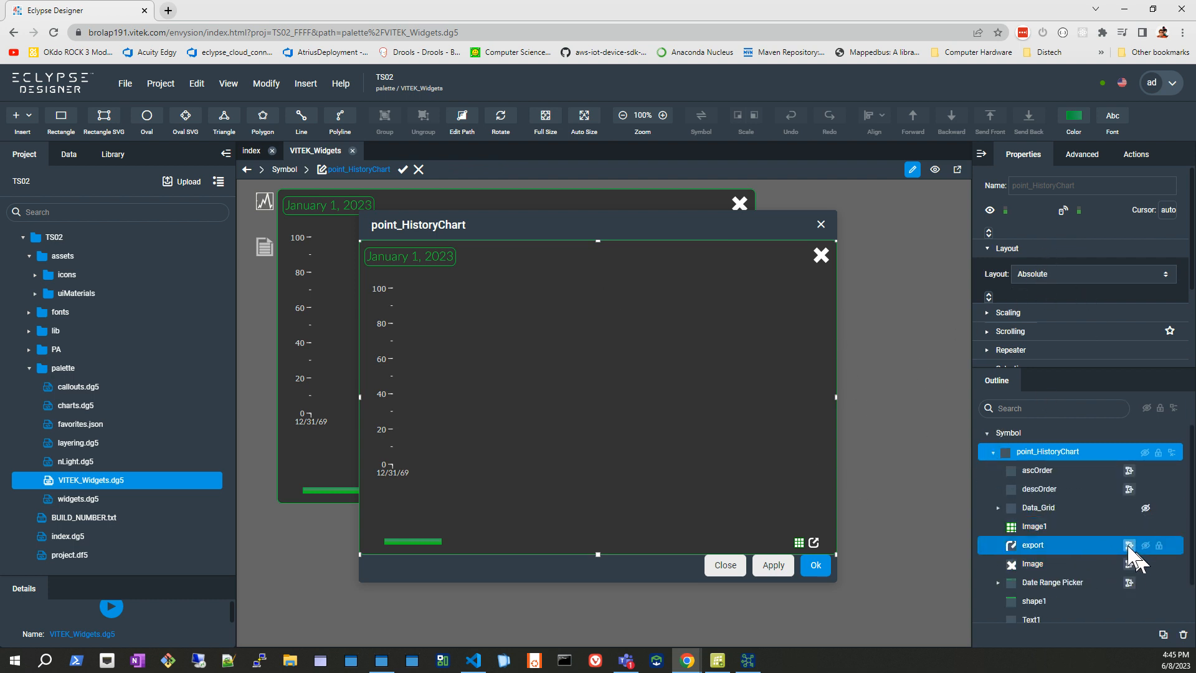
left_click(1129, 489)
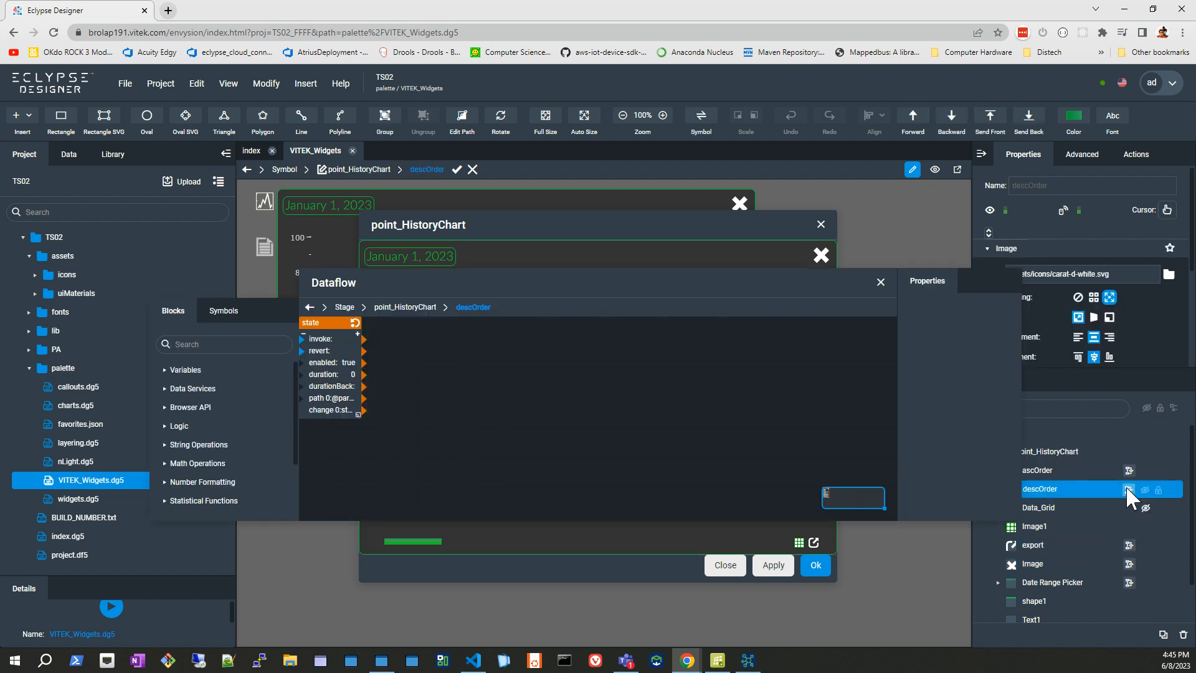
left_click(879, 282)
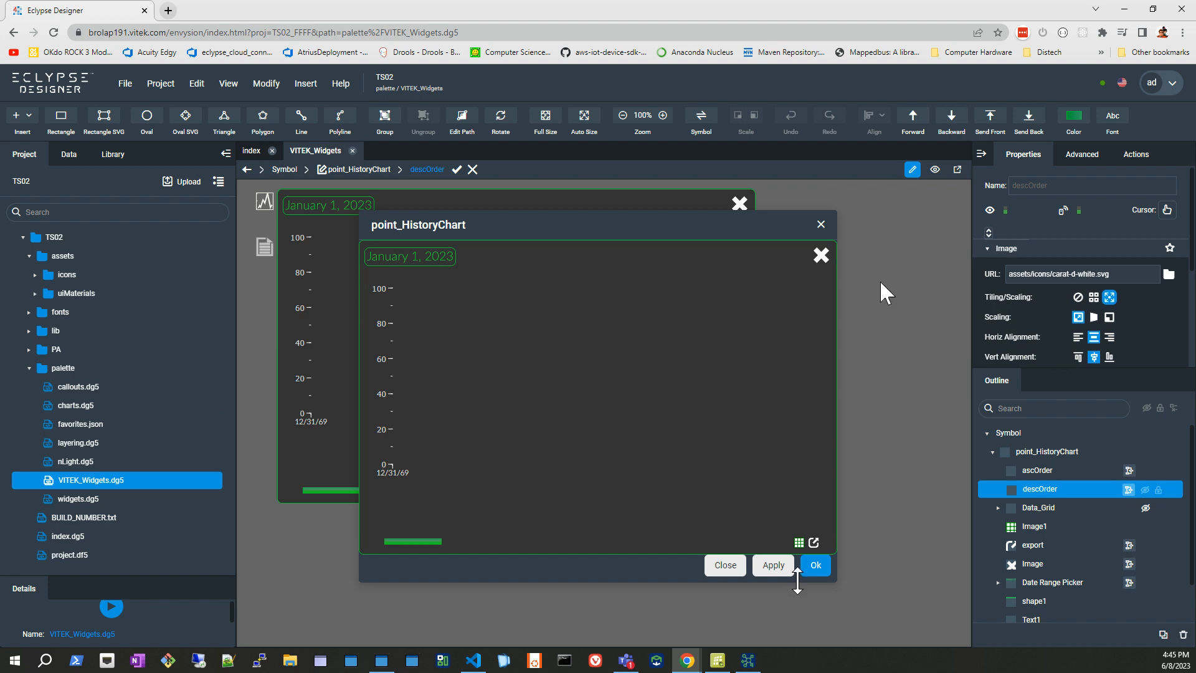